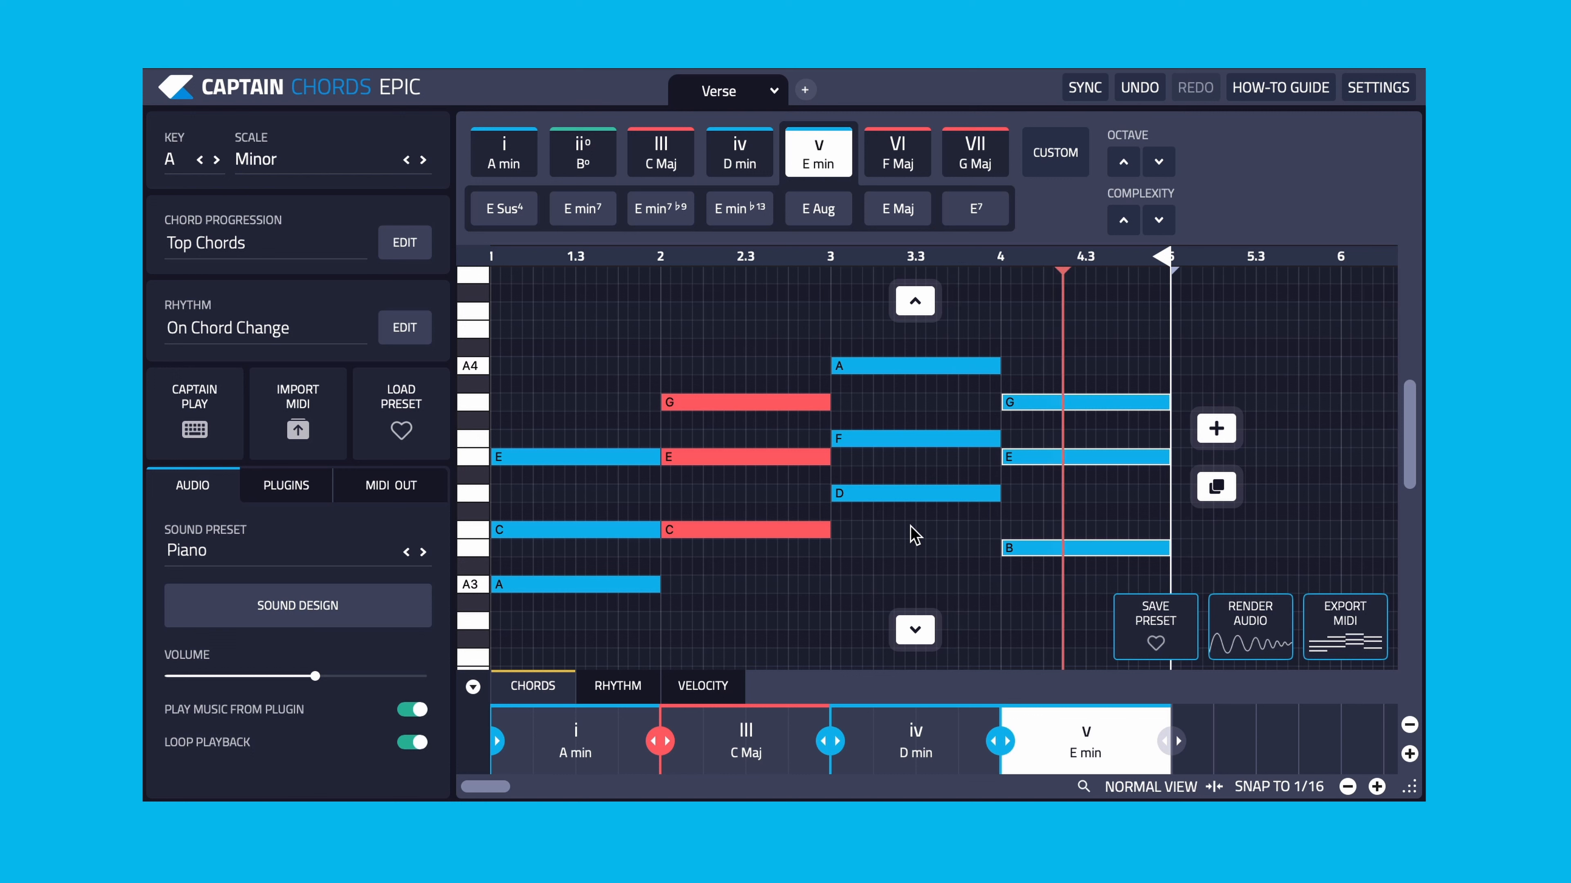
Step: Move the C Maj, D min and E min chords down one inversion each and play back the progression
key("space")
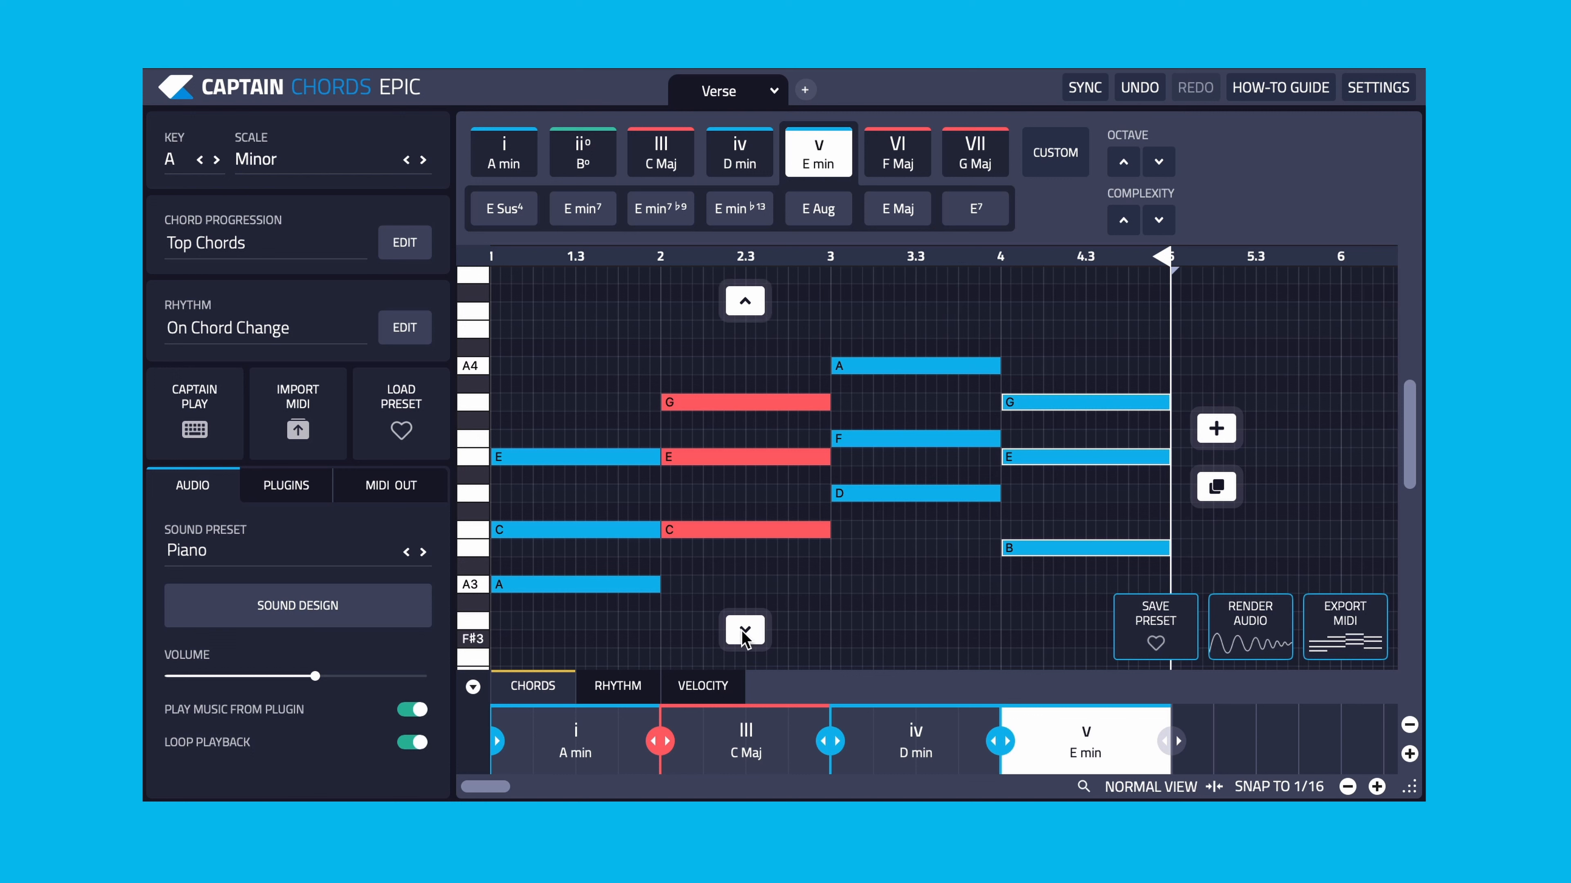
left_click(745, 631)
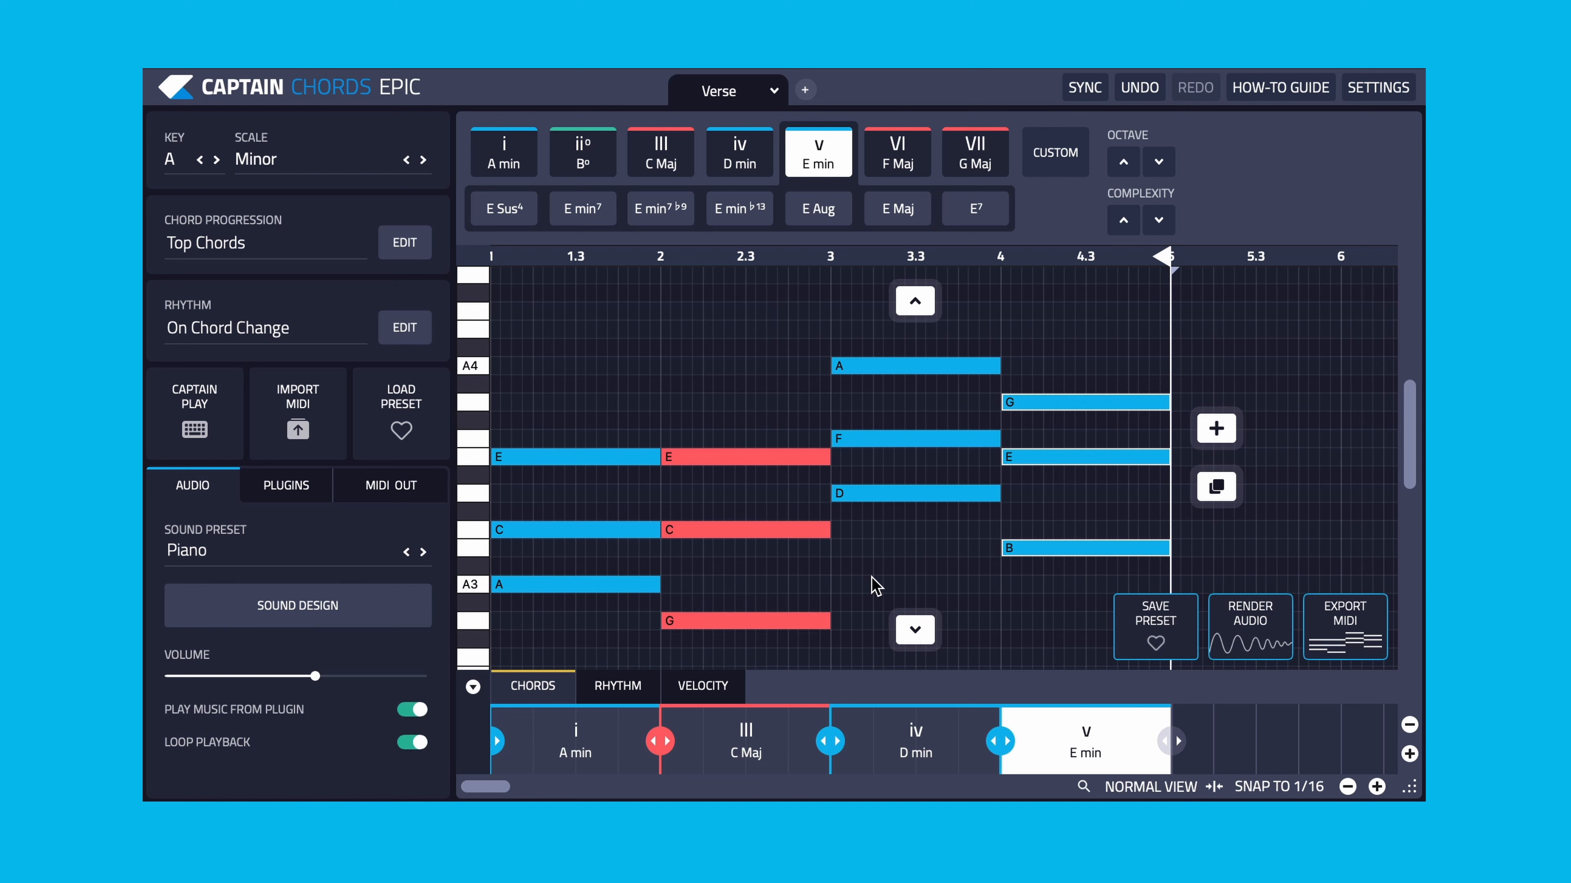
left_click(914, 631)
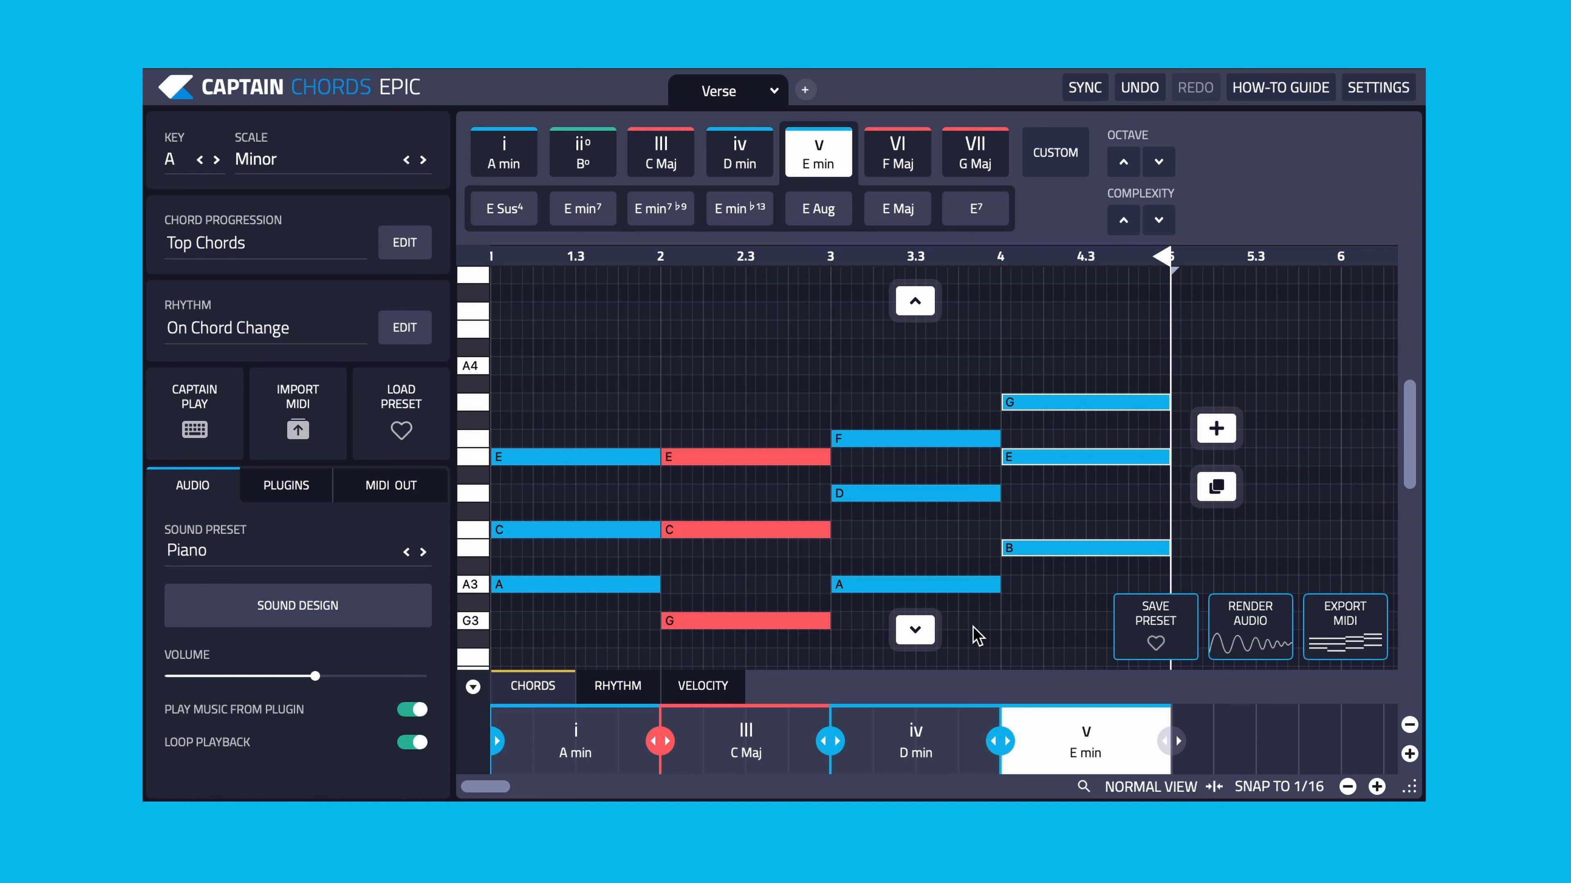
left_click(1085, 631)
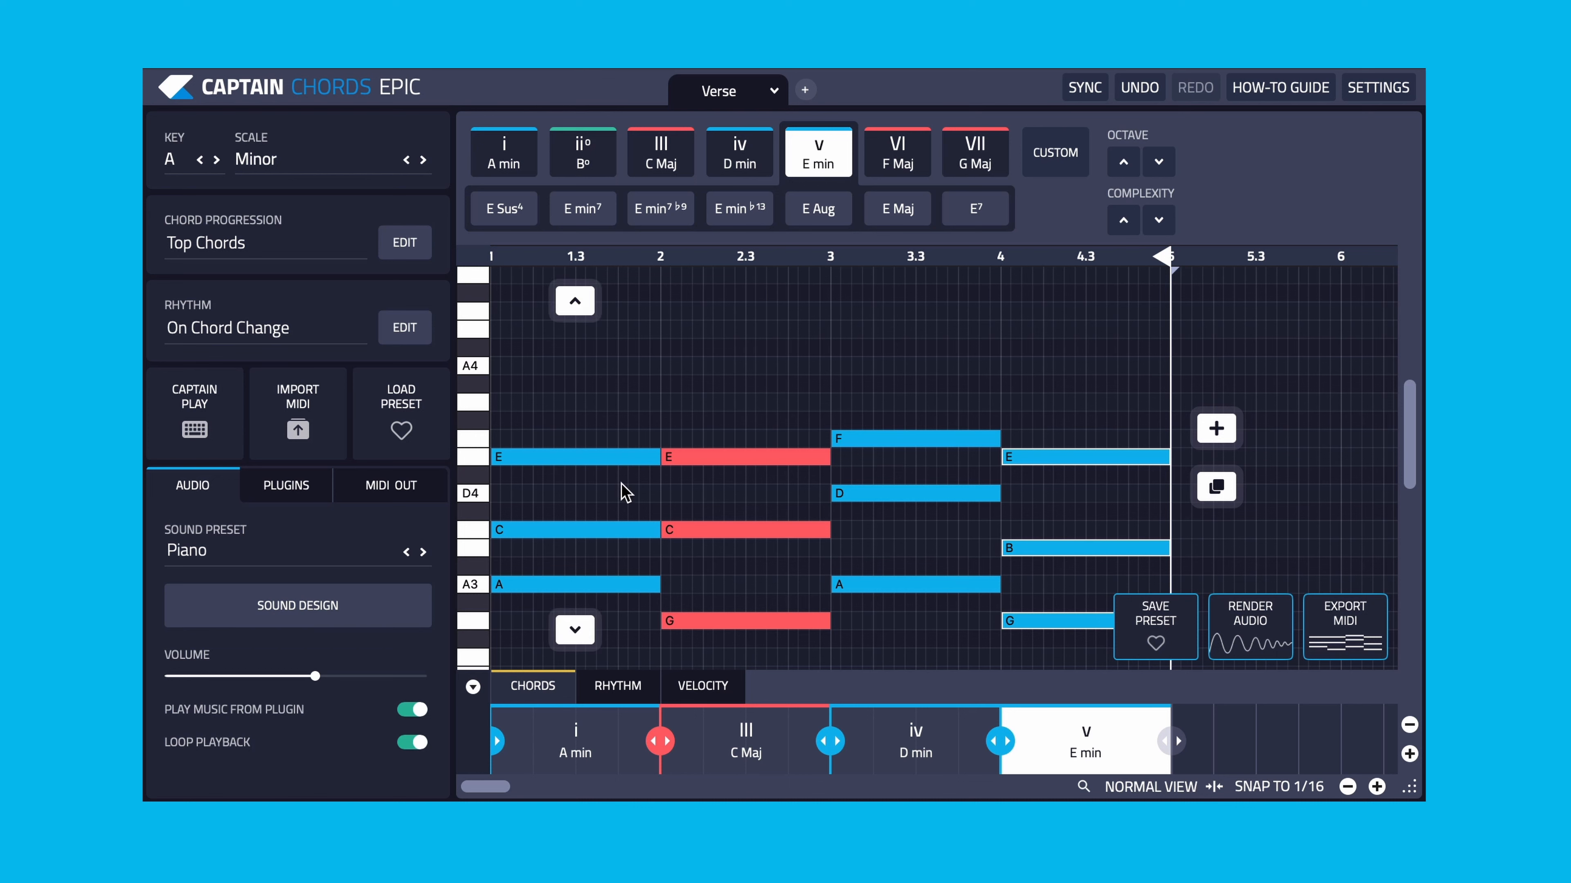
key("space")
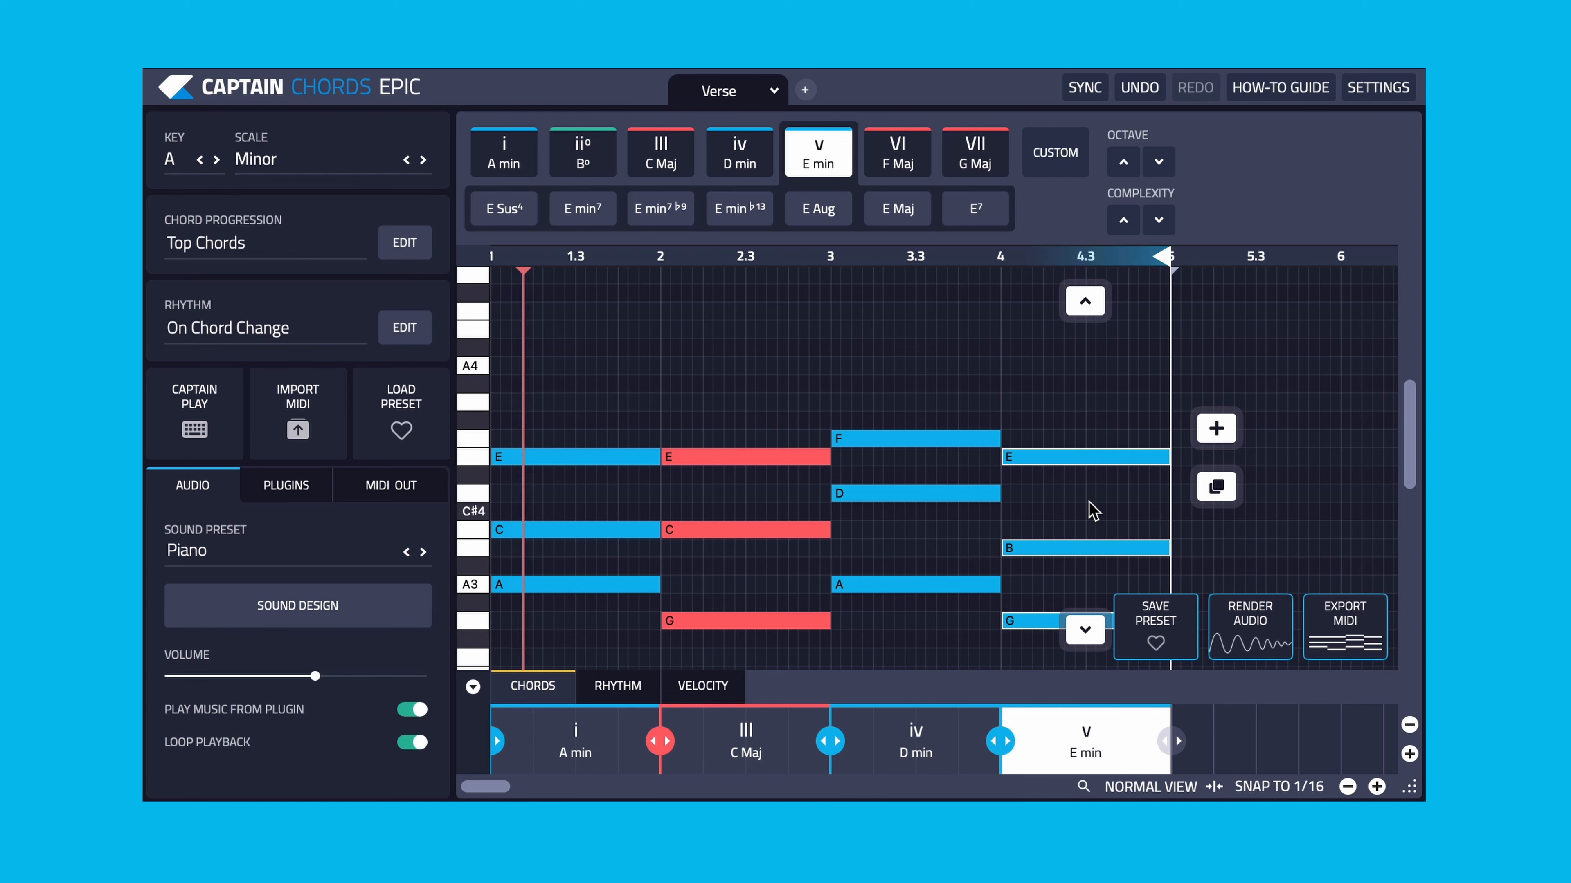
key("space")
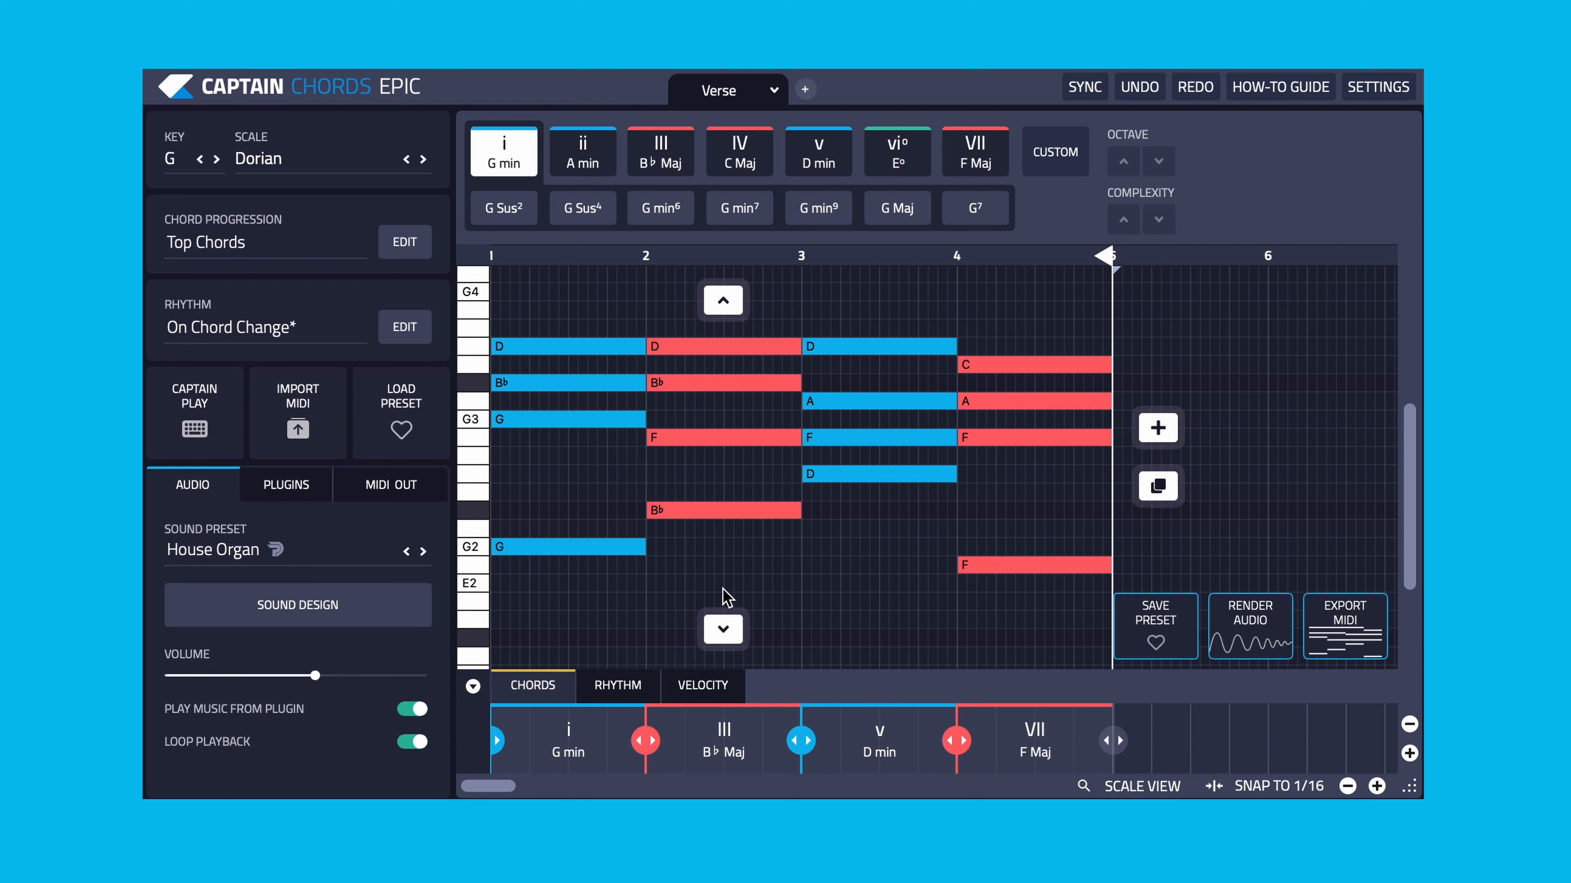
Step: Split the progression's rhythm into three sections: bars 1–2, bar 3 and bar 4
left_click(617, 685)
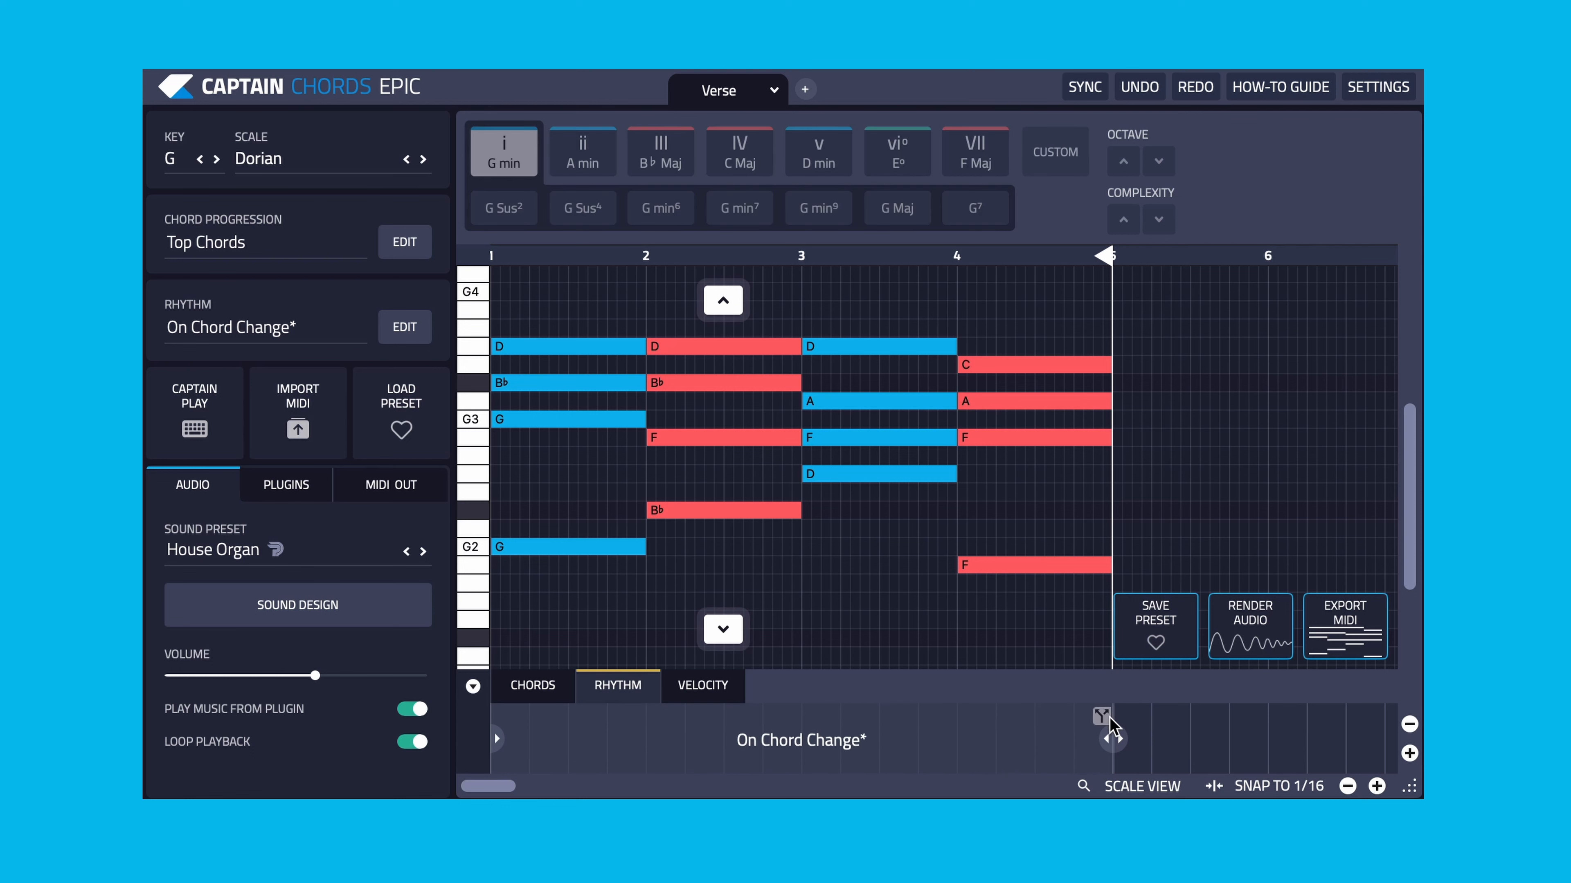
left_click(1100, 716)
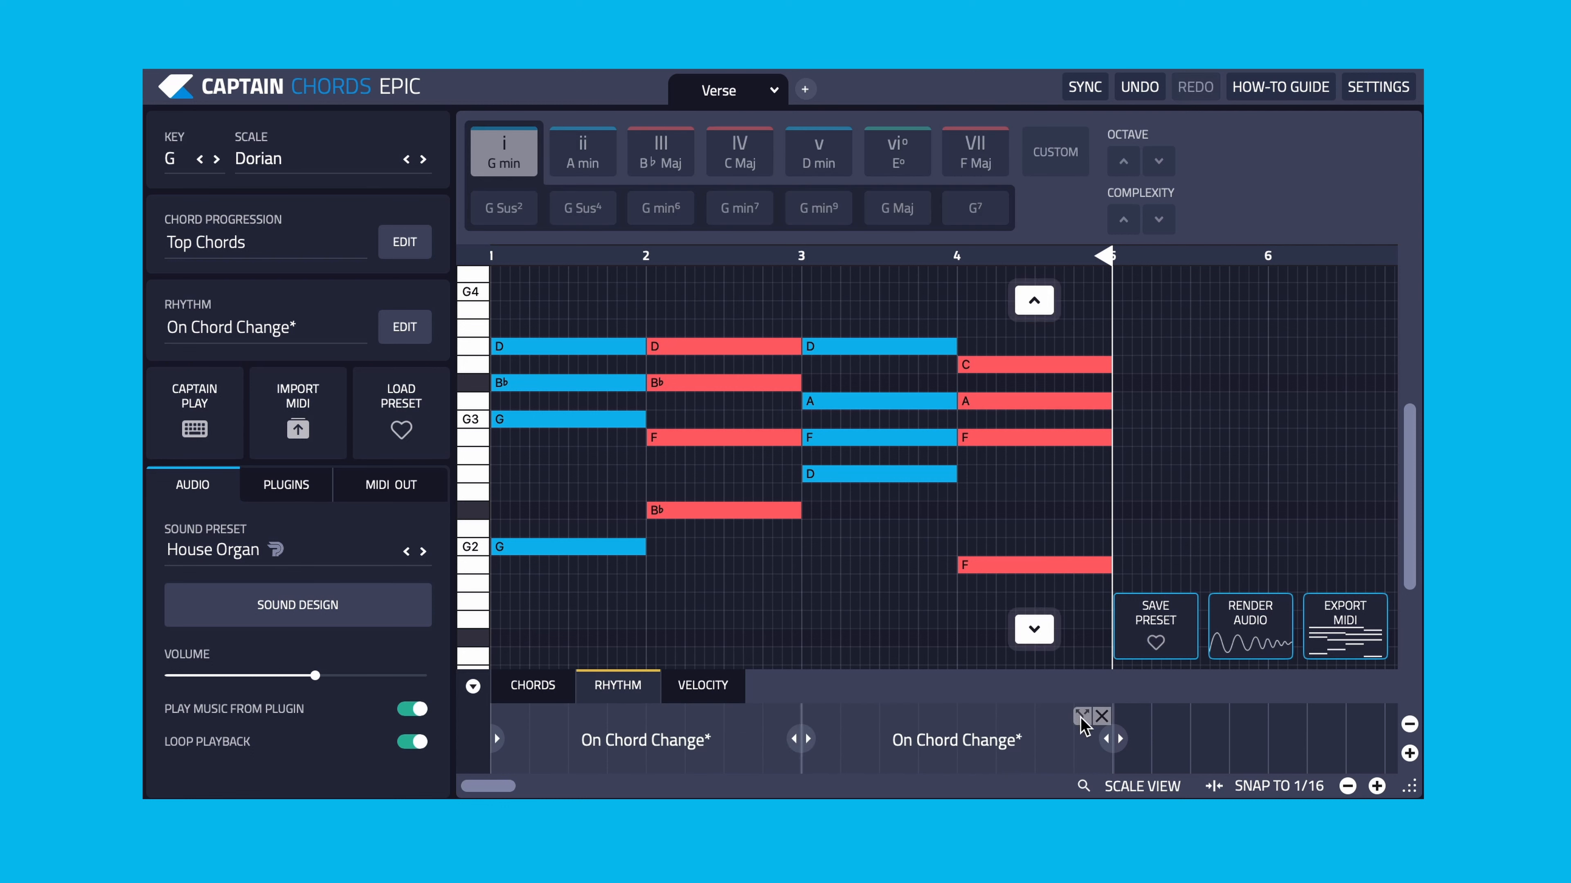
left_click(1082, 718)
Step: Apply the Dance rhythm from the House / Deep House bank to the section covering bars 1–2
left_click(639, 741)
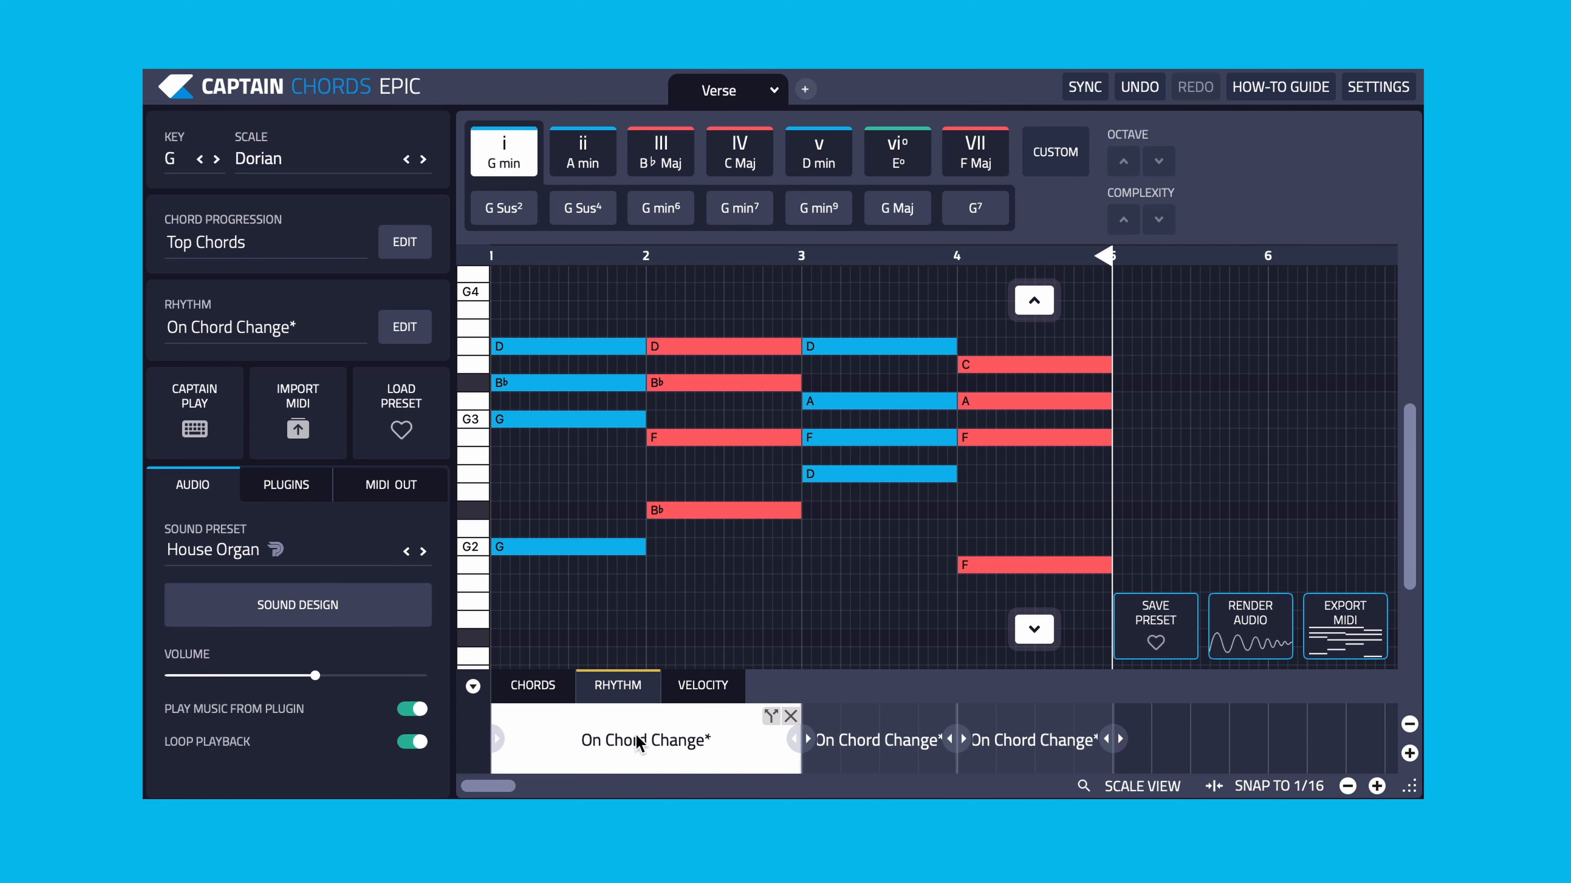
left_click(408, 342)
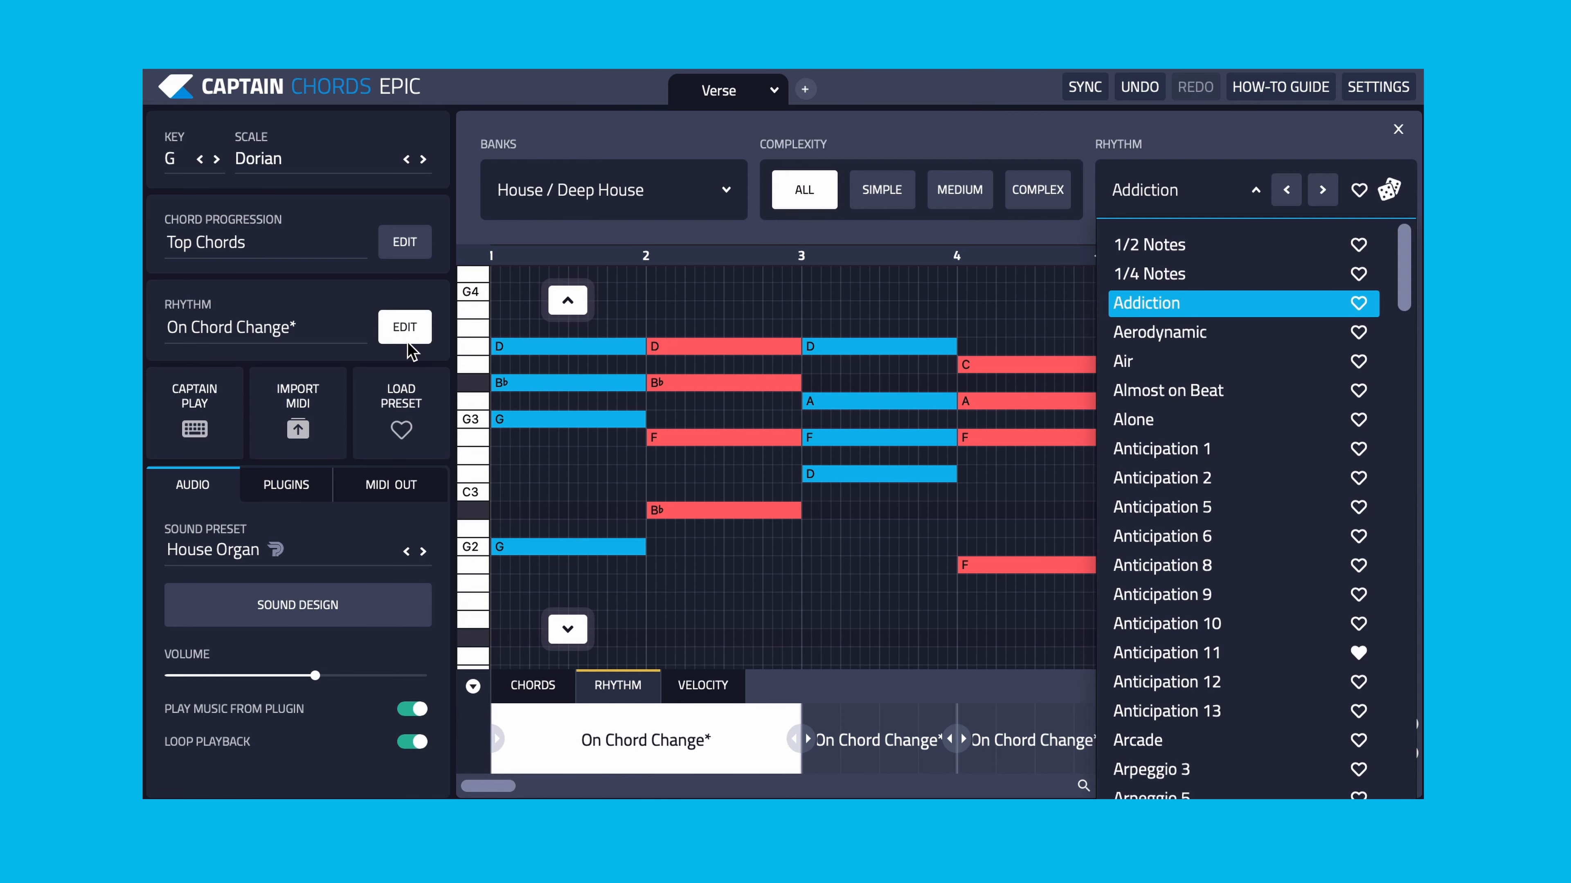
scroll(1147, 345, "down", 5)
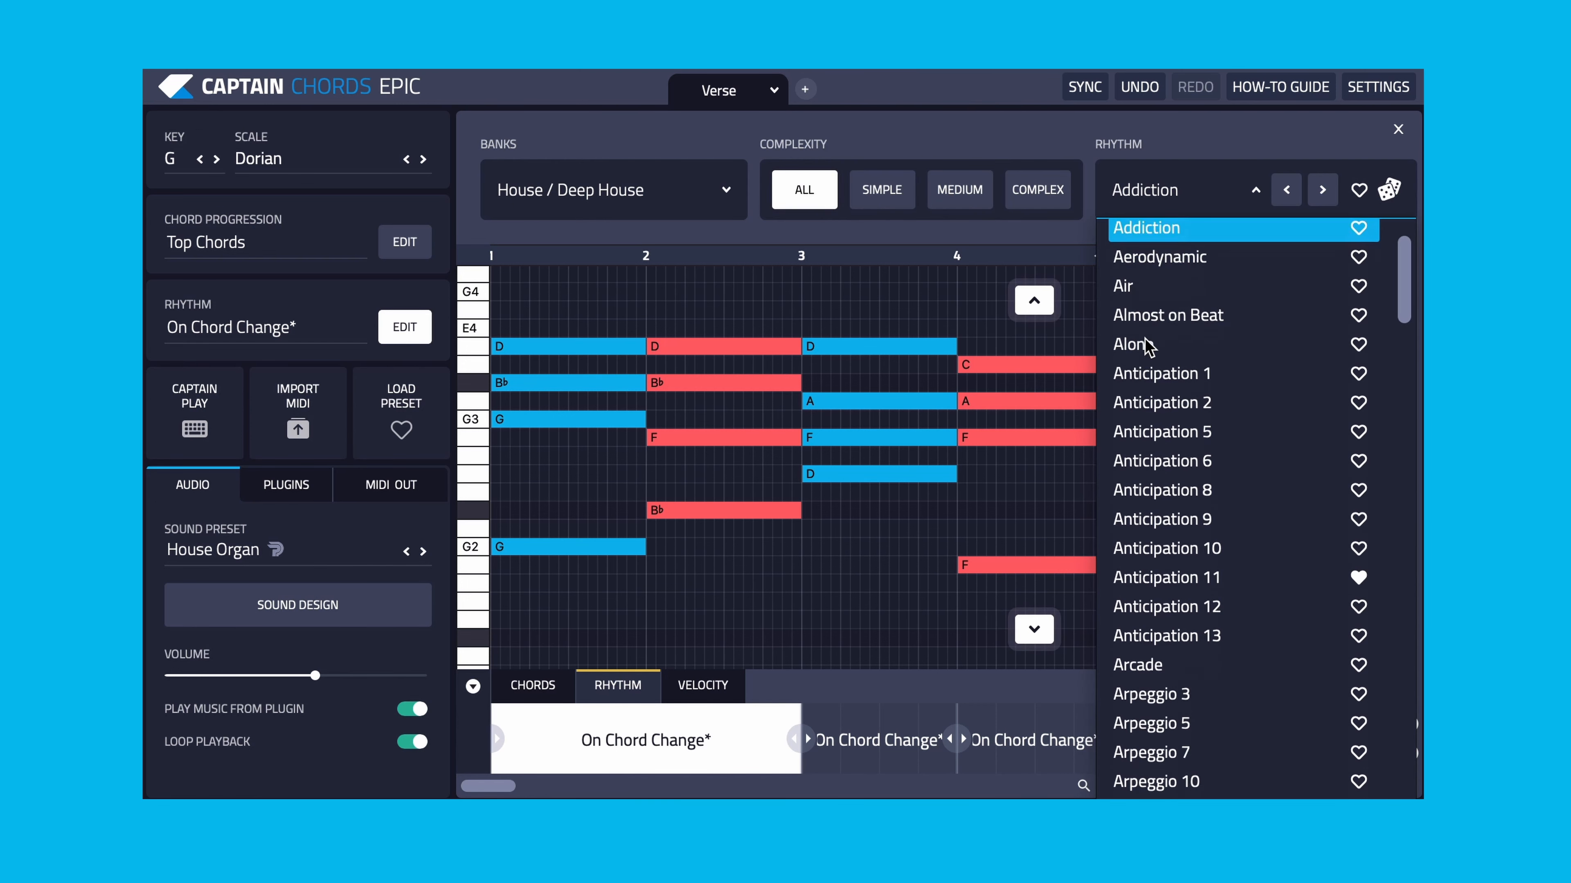
scroll(1147, 345, "down", 15)
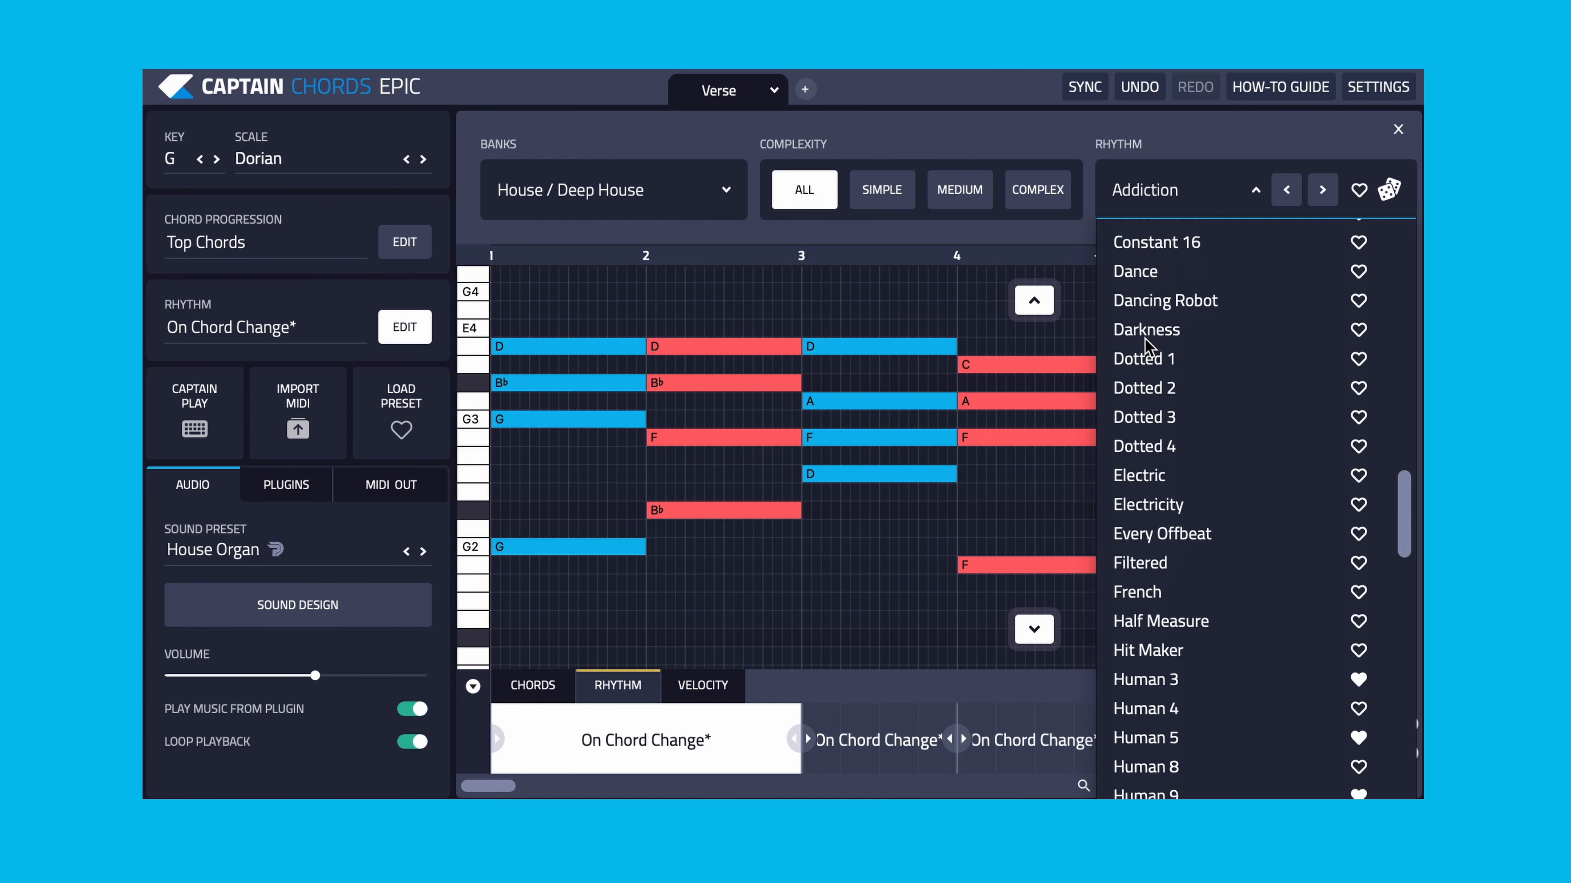
left_click(1138, 319)
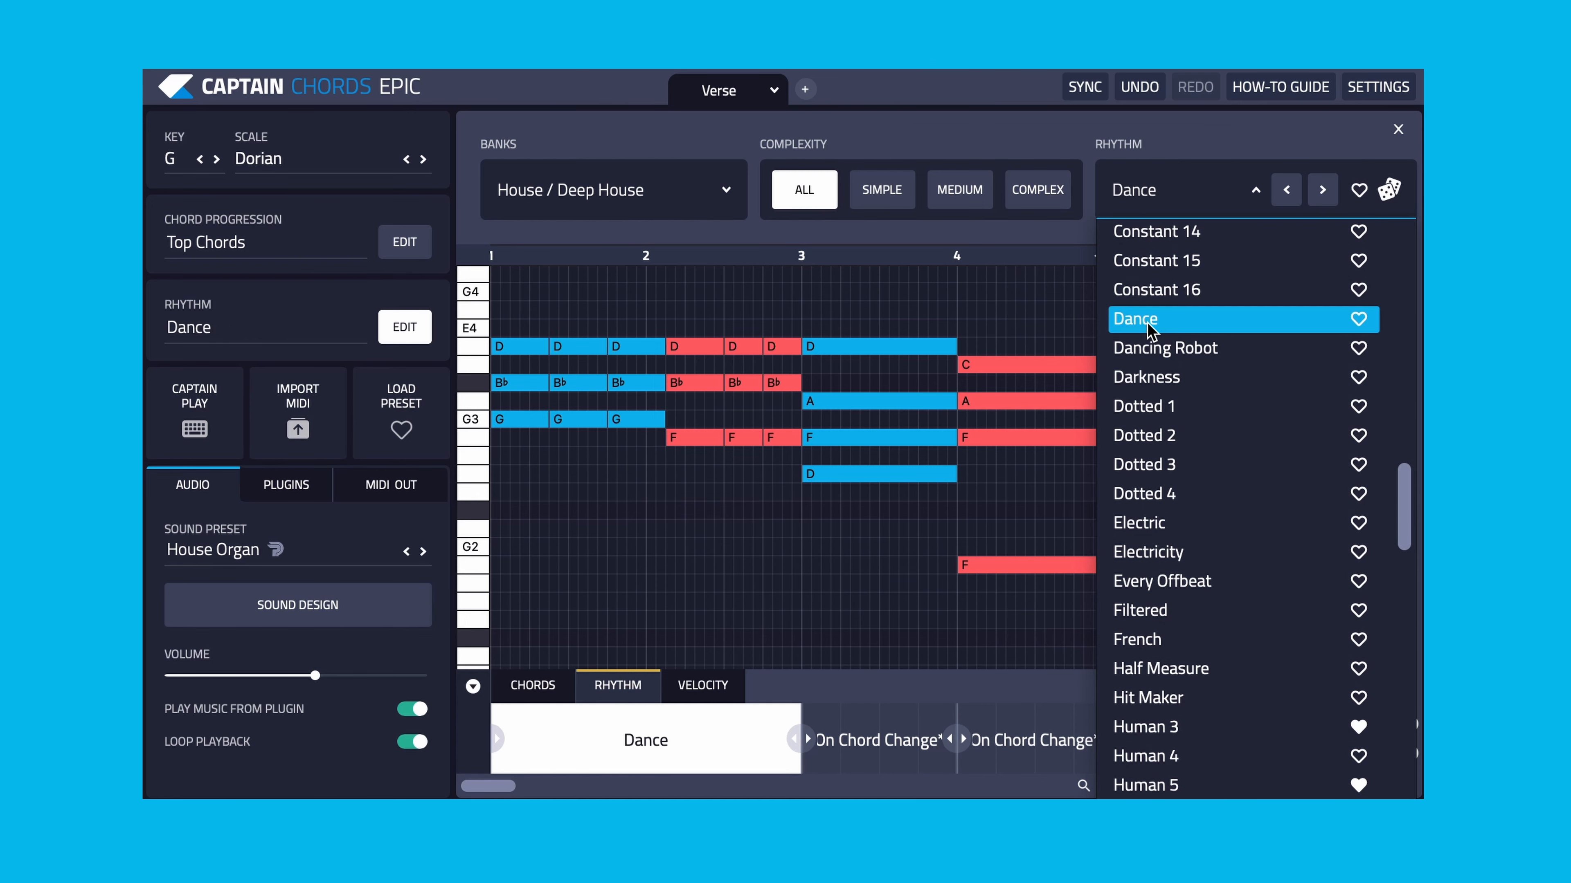
Step: Apply the Best Syncopation rhythm to the bar 3 section
left_click(866, 738)
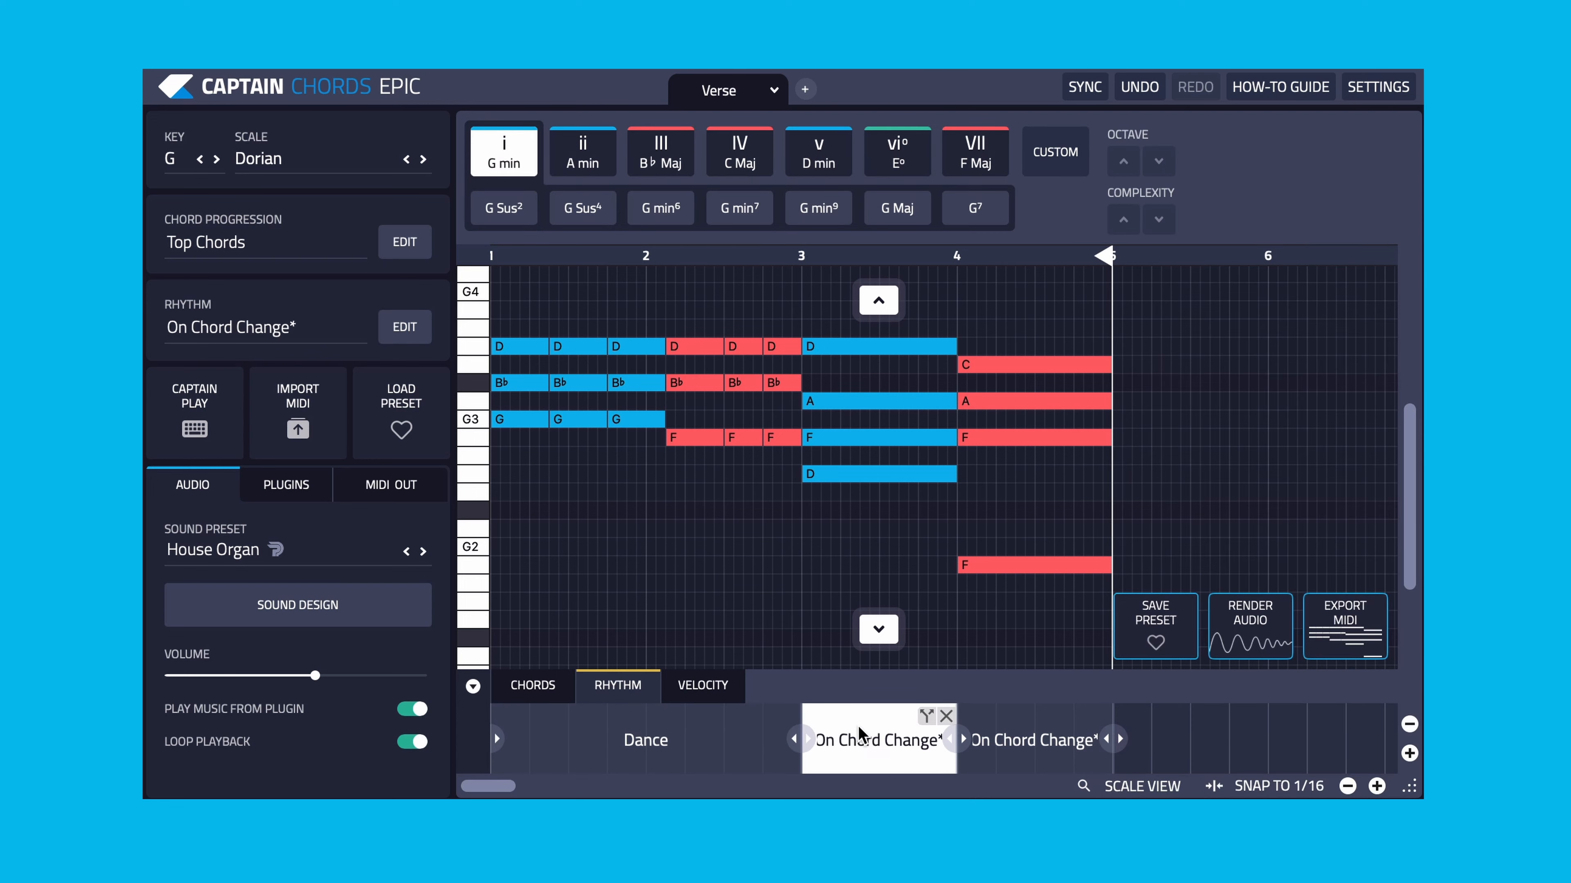
left_click(404, 327)
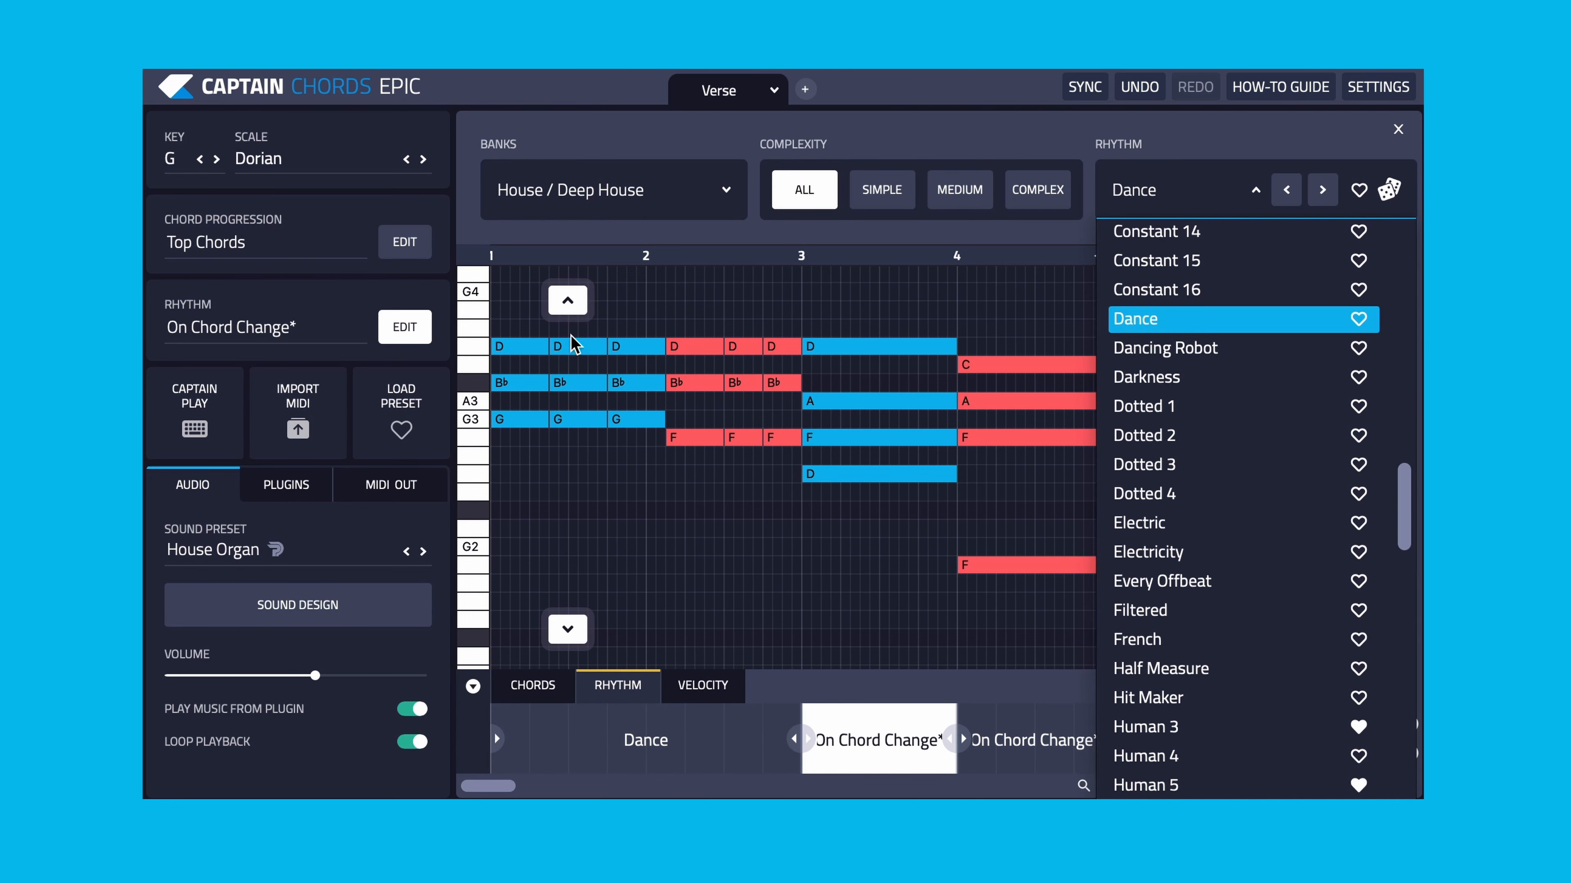
scroll(1228, 382, "up", 10)
scroll(1228, 382, "down", 3)
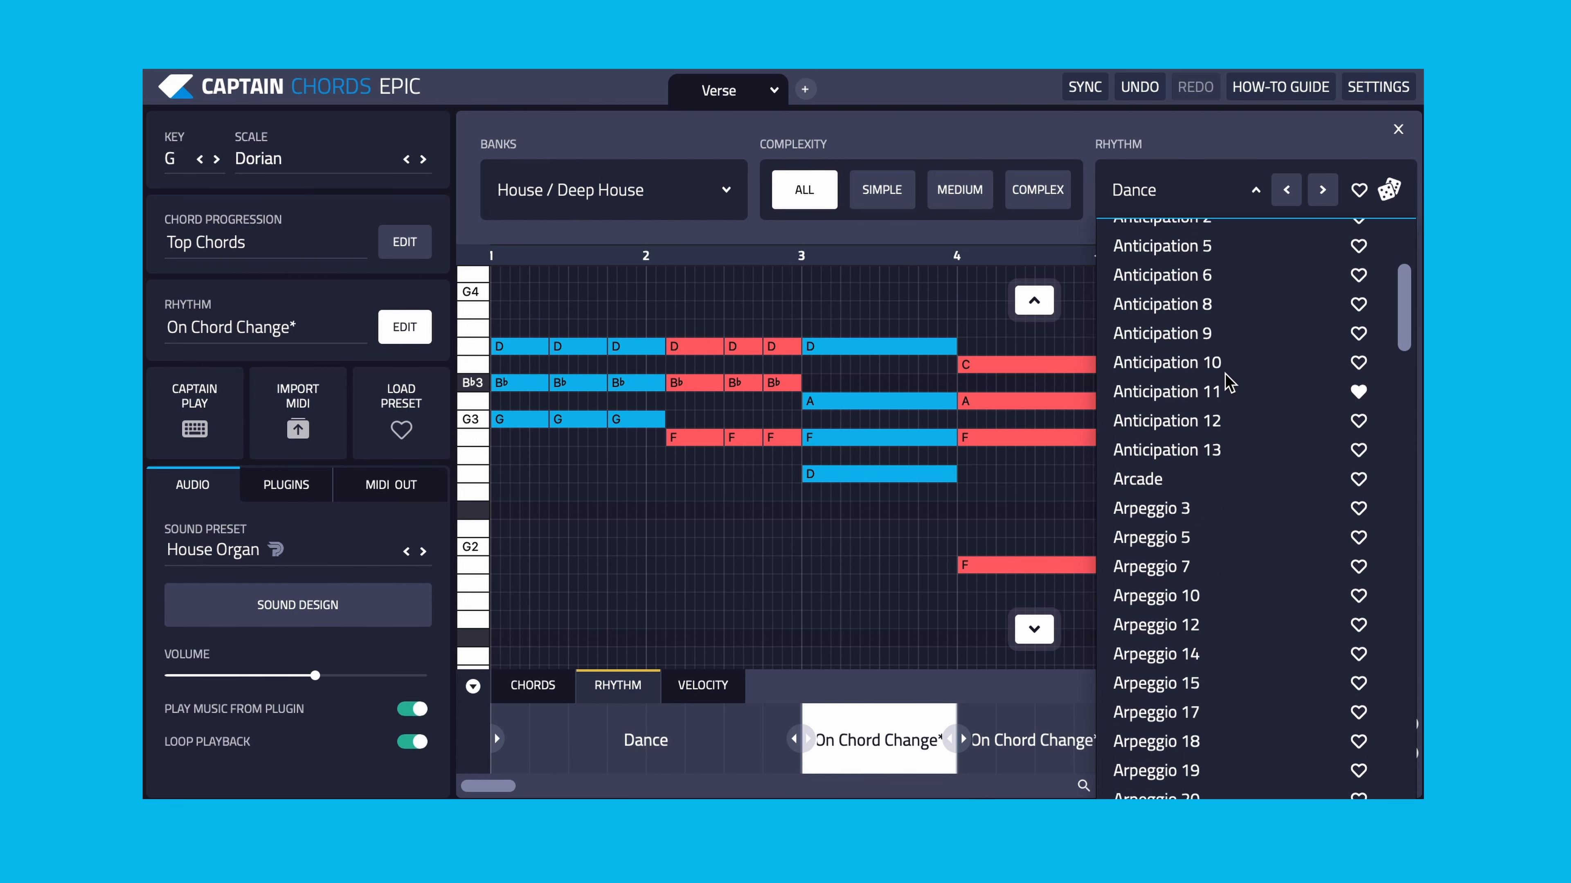
scroll(1228, 383, "down", 5)
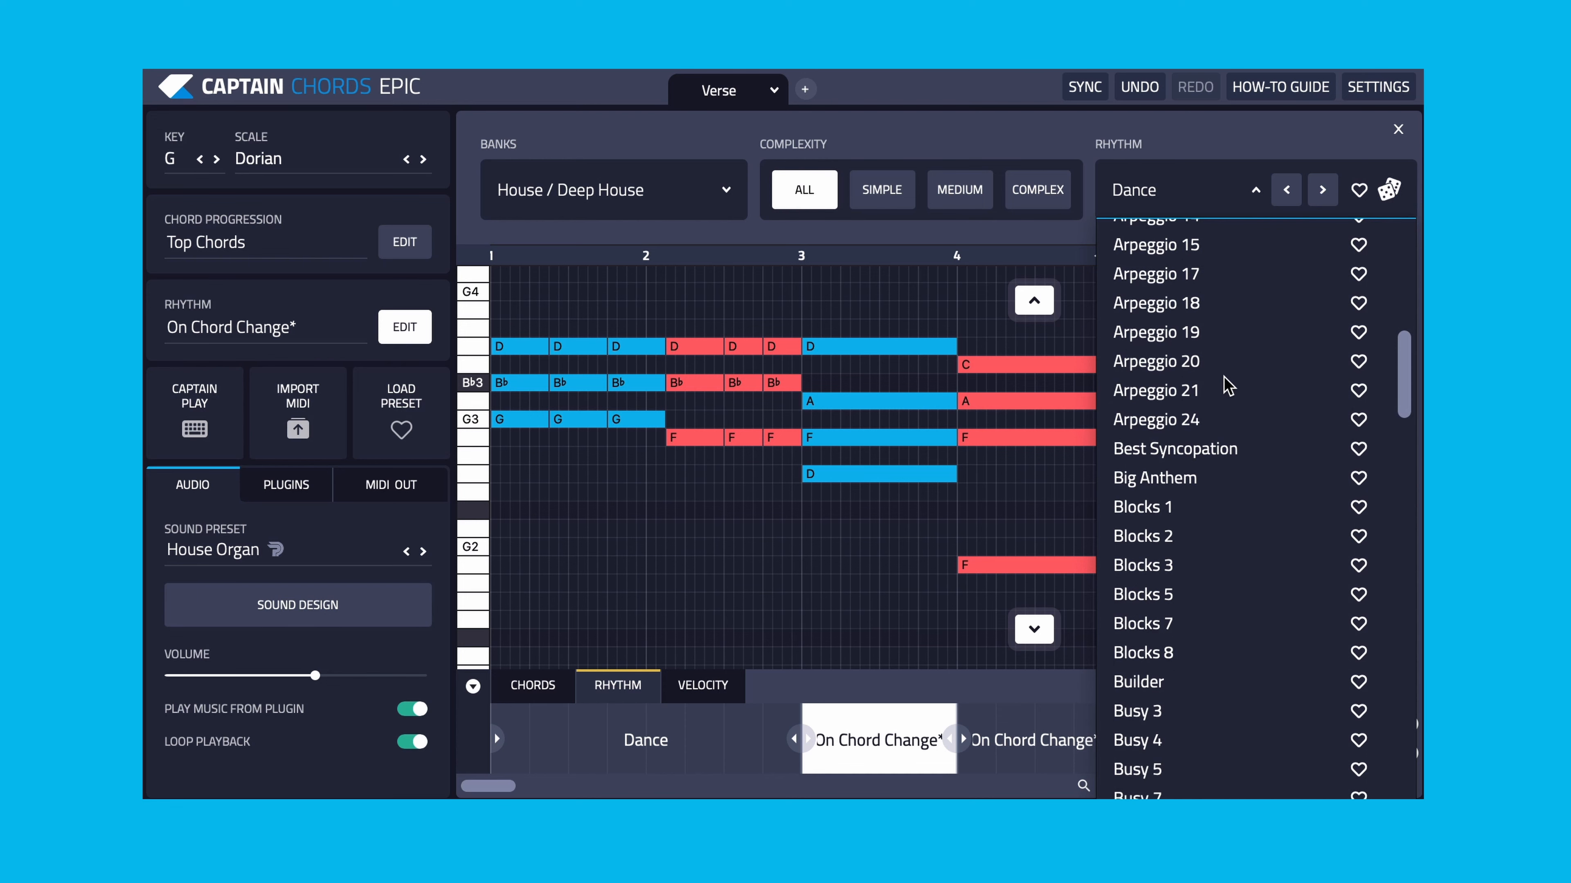
left_click(1199, 457)
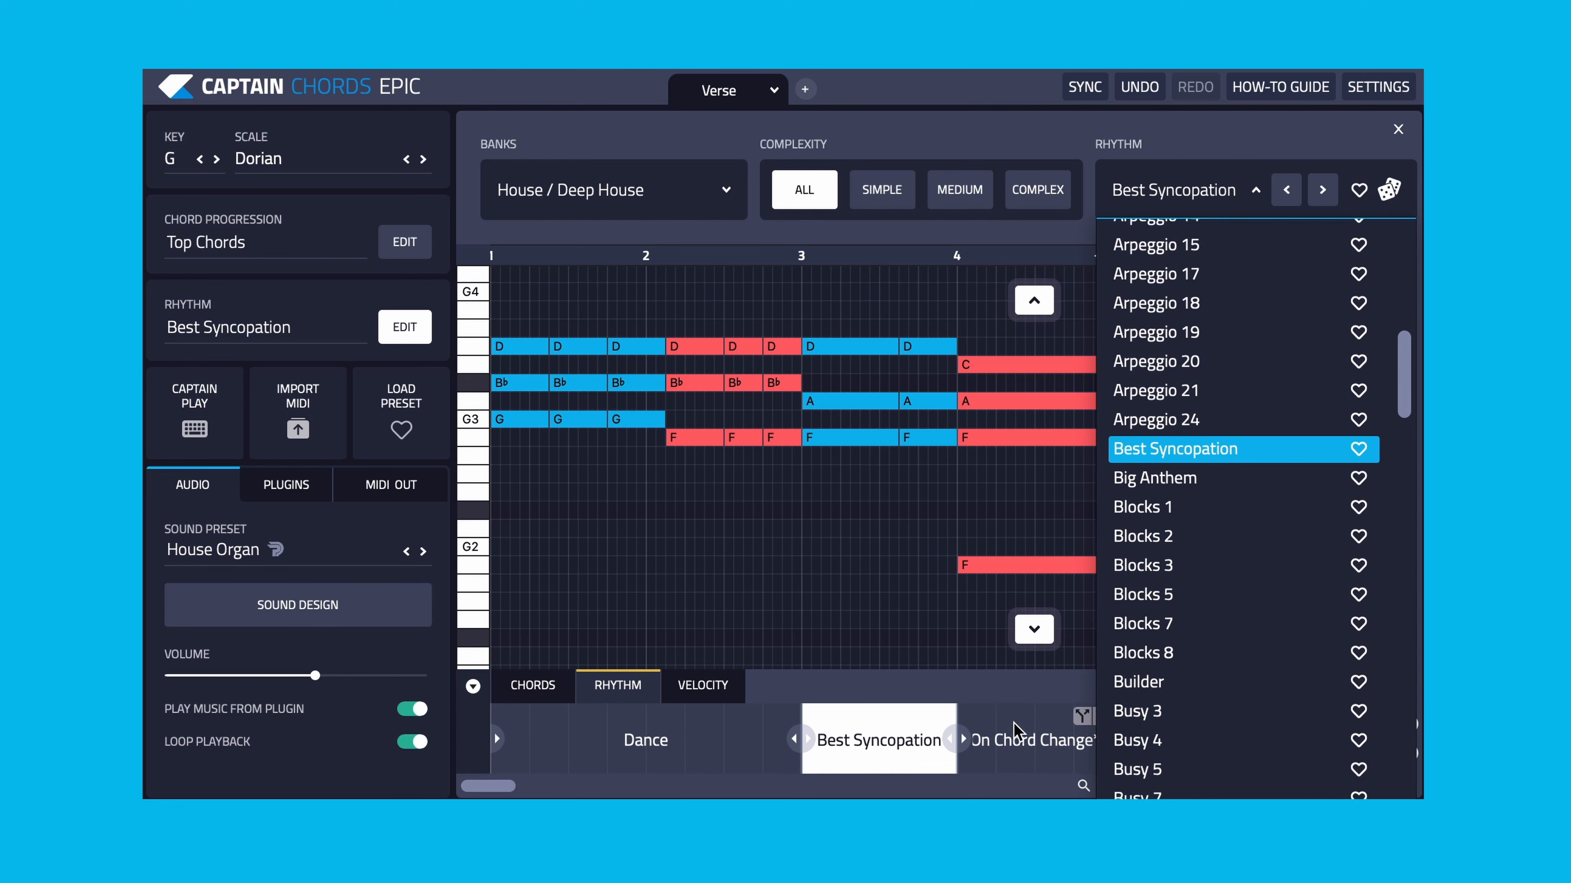
Step: Apply the Addiction rhythm to the bar 4 section and close the rhythm browser
left_click(1017, 741)
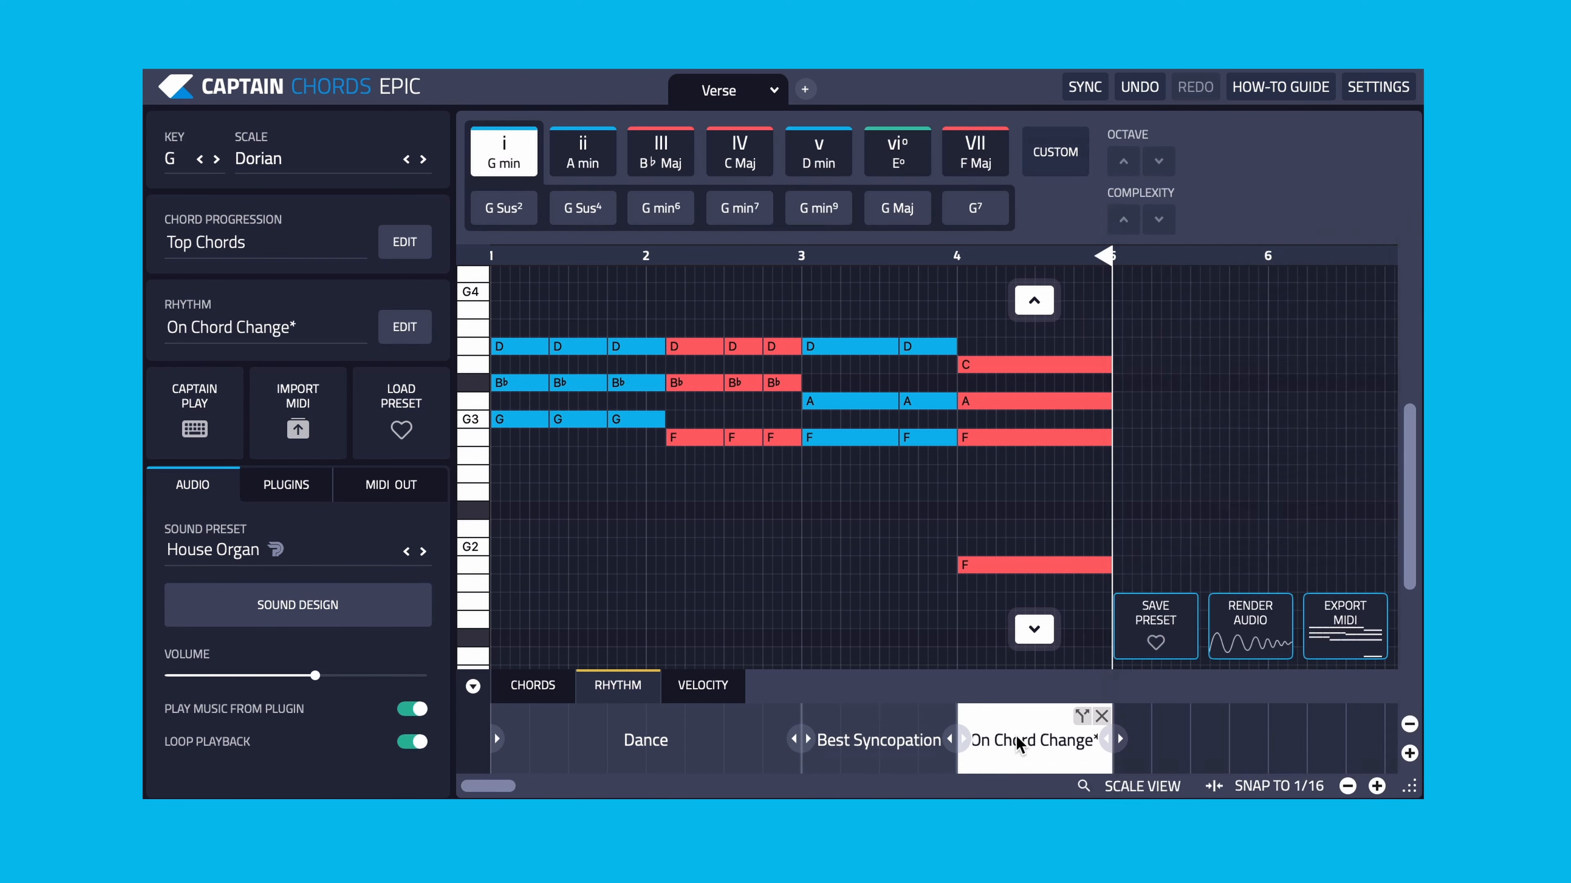
left_click(402, 328)
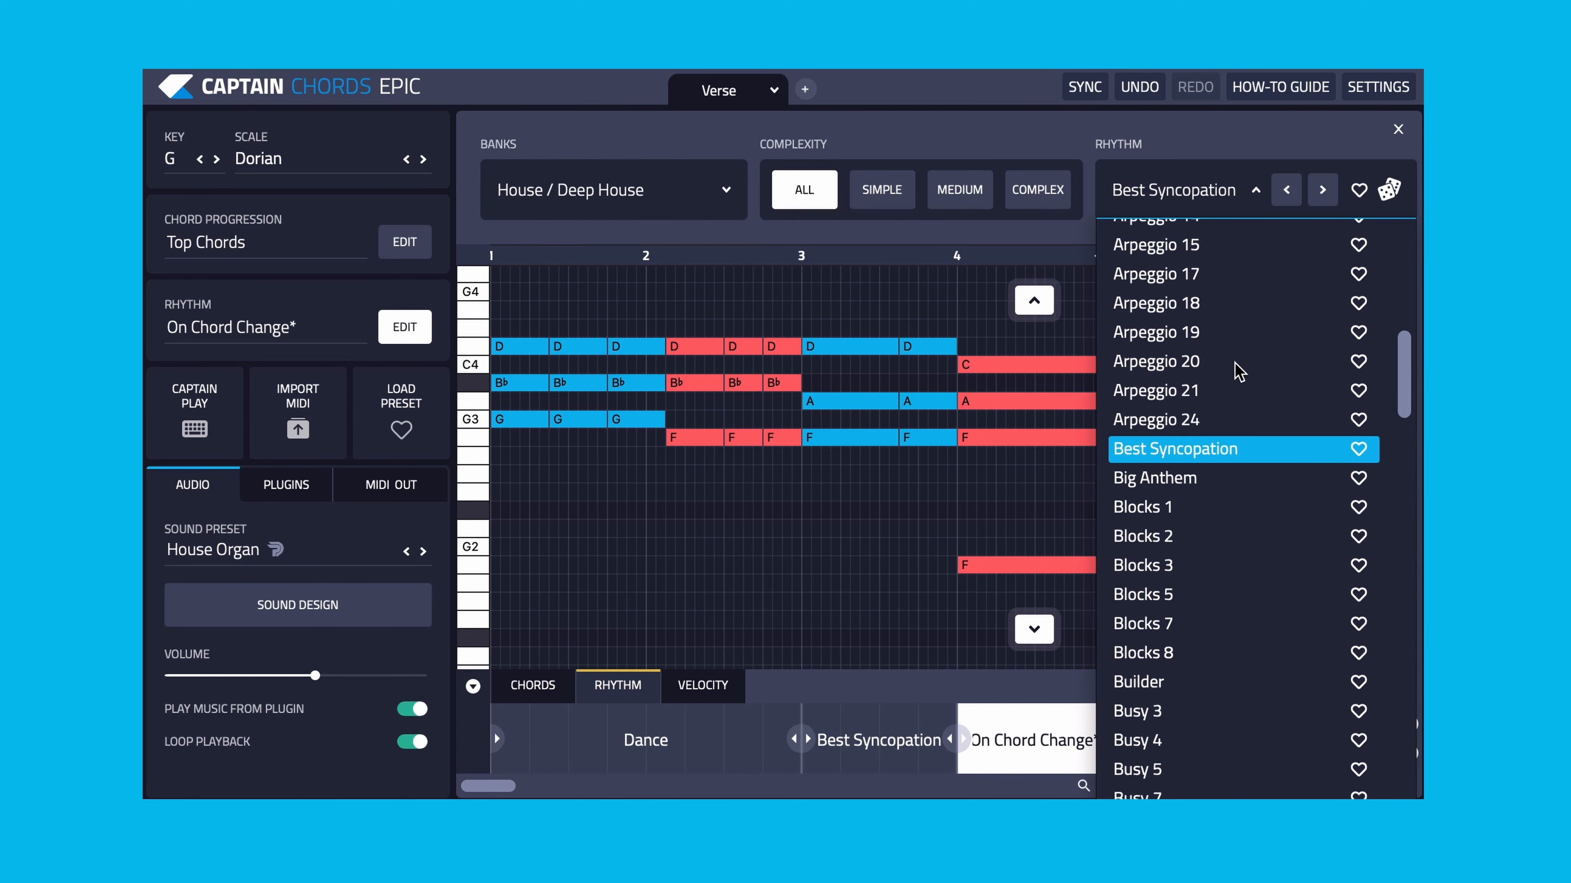
scroll(1238, 371, "up", 10)
left_click(1229, 311)
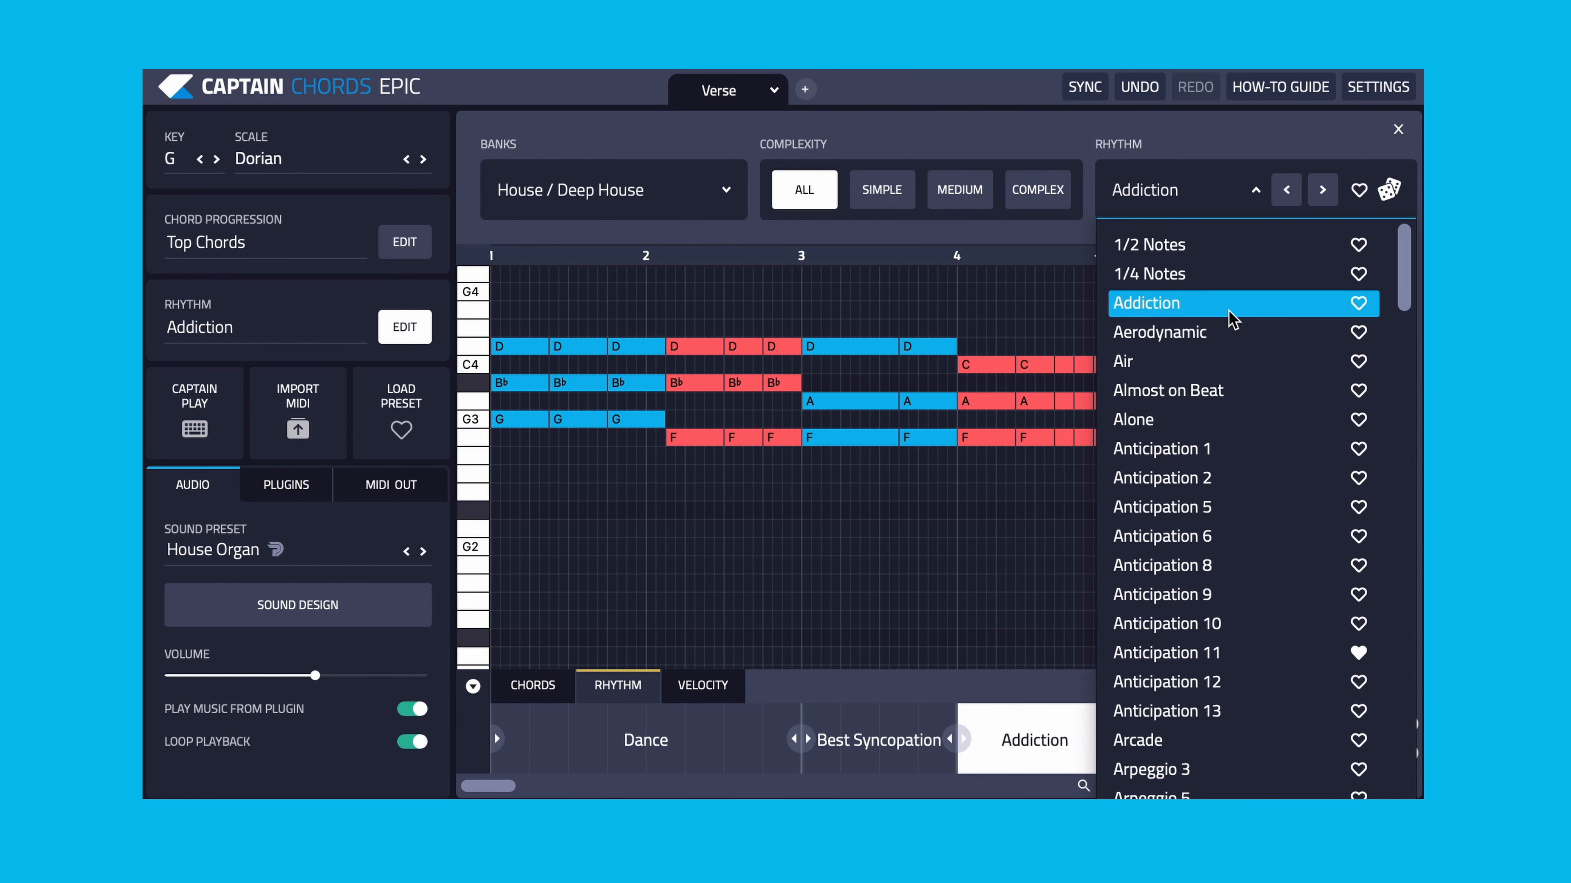
left_click(1398, 129)
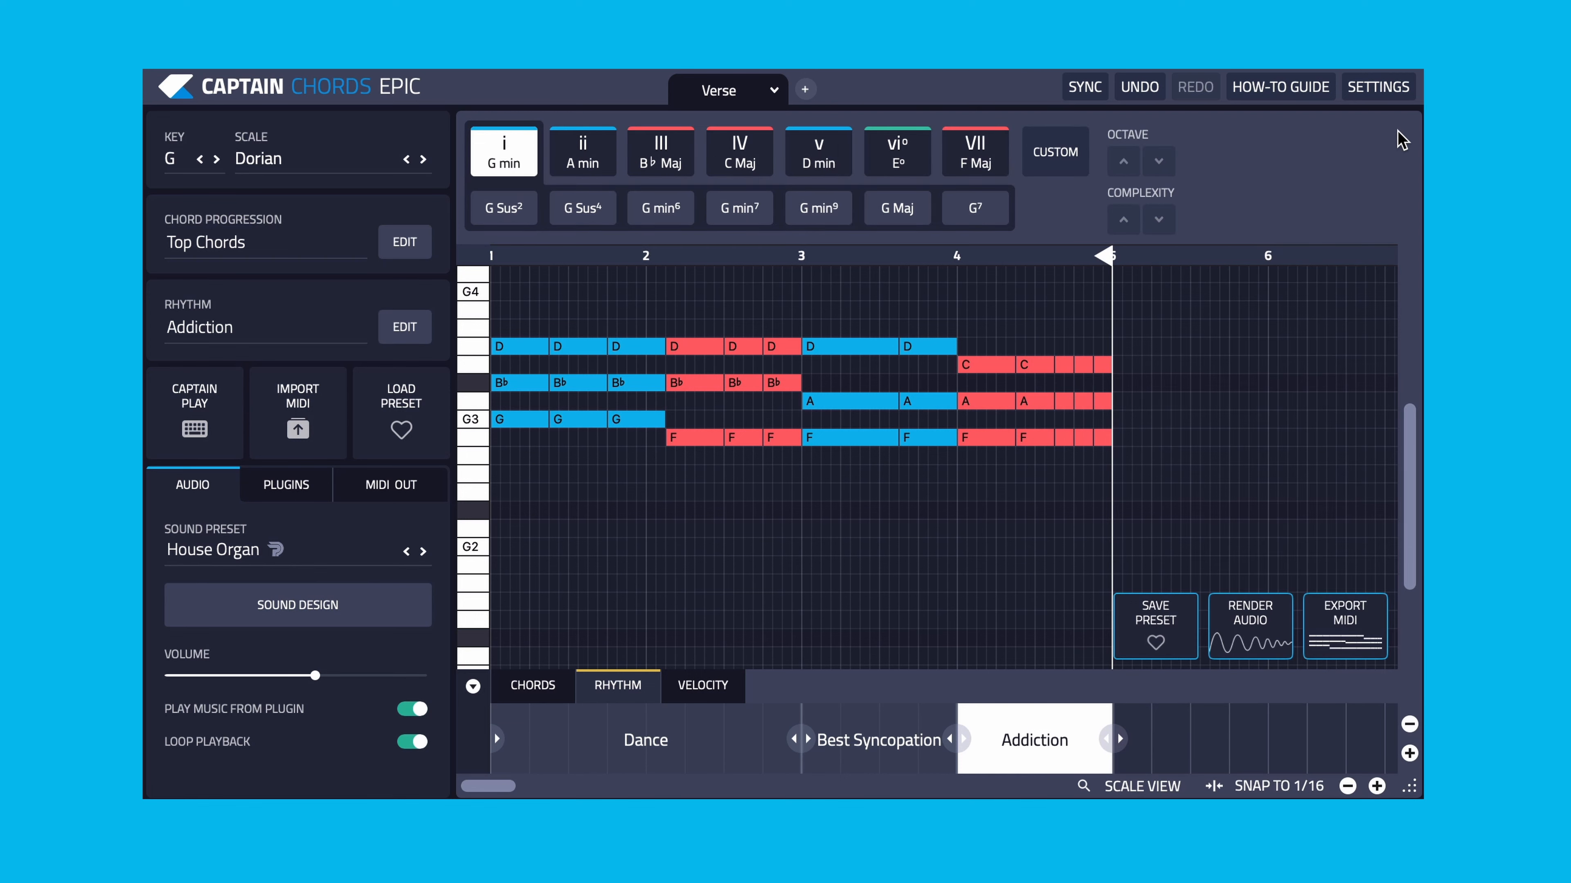
Step: Raise the complexity of all four chords one level to add bass notes, deselect them and play back the progression
key("super+a")
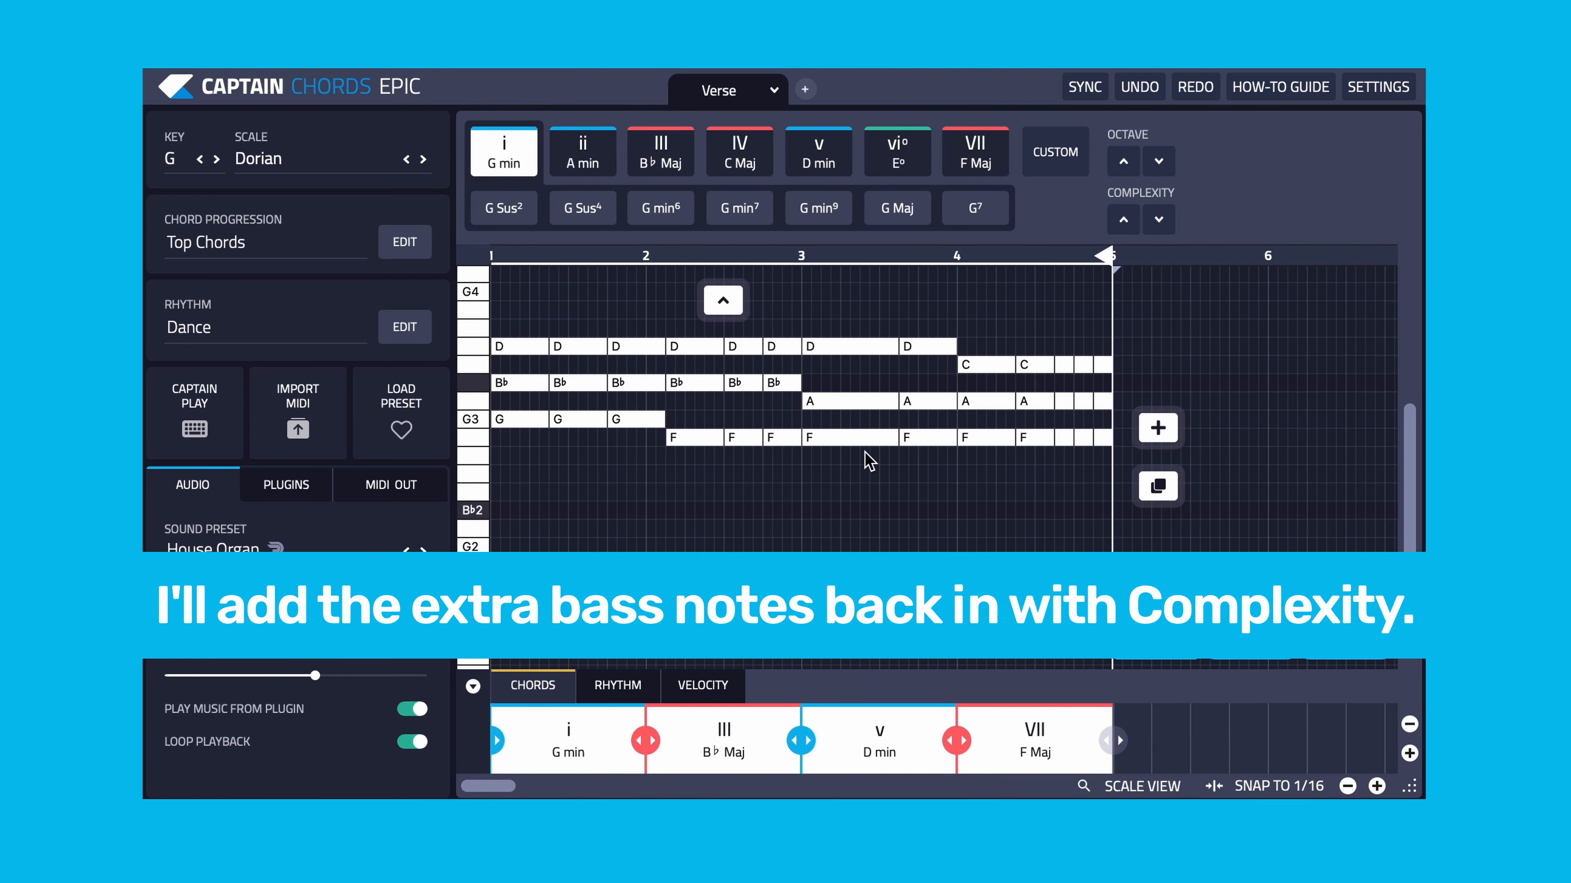
left_click(1123, 220)
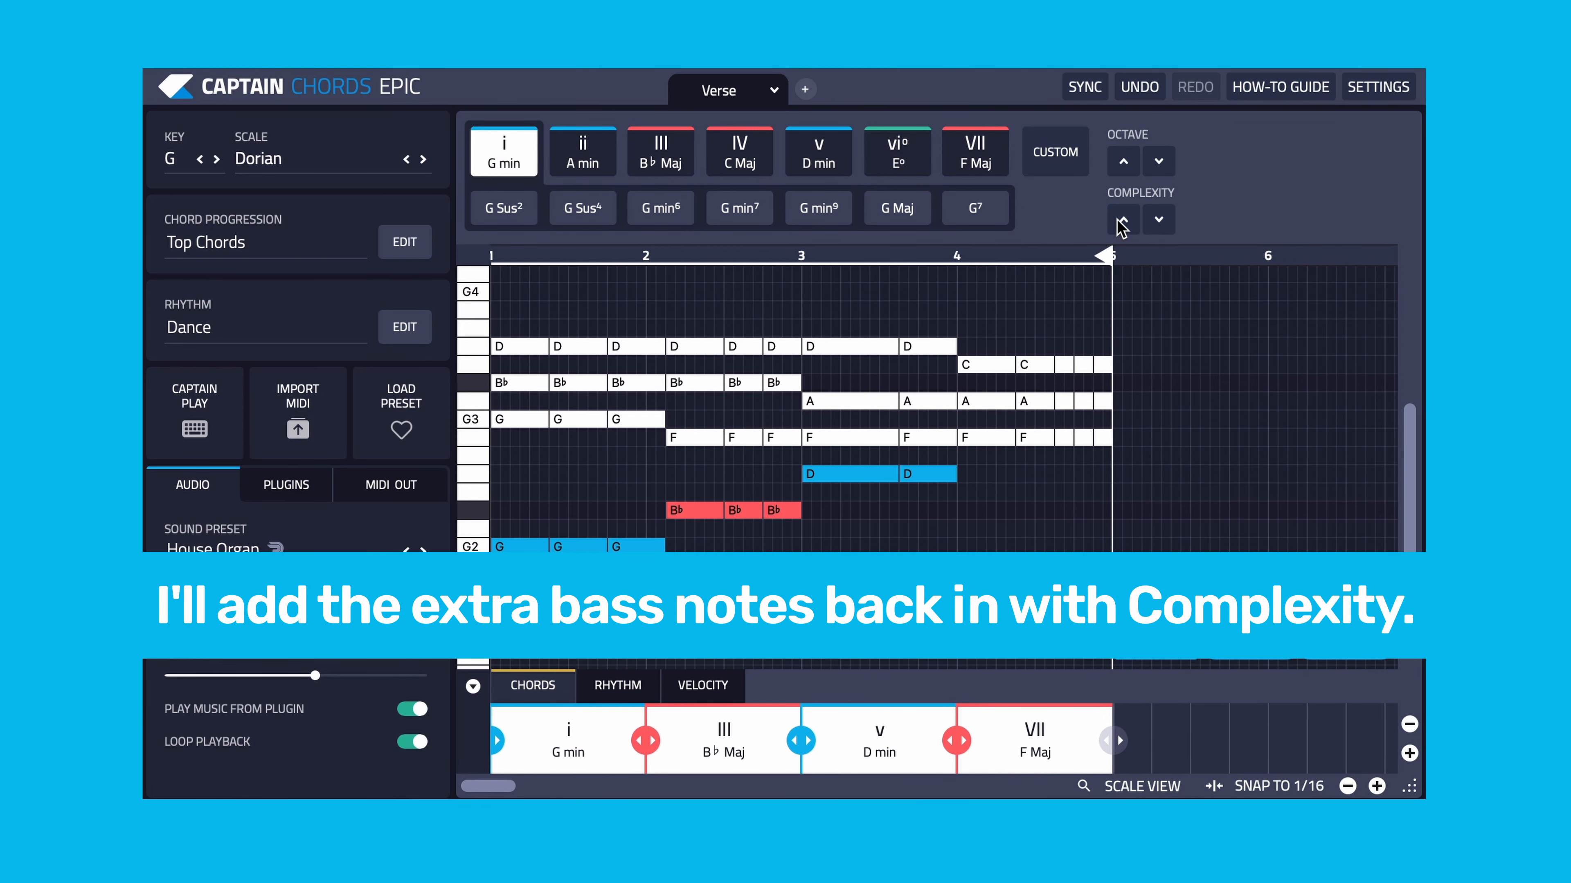
left_click(1140, 331)
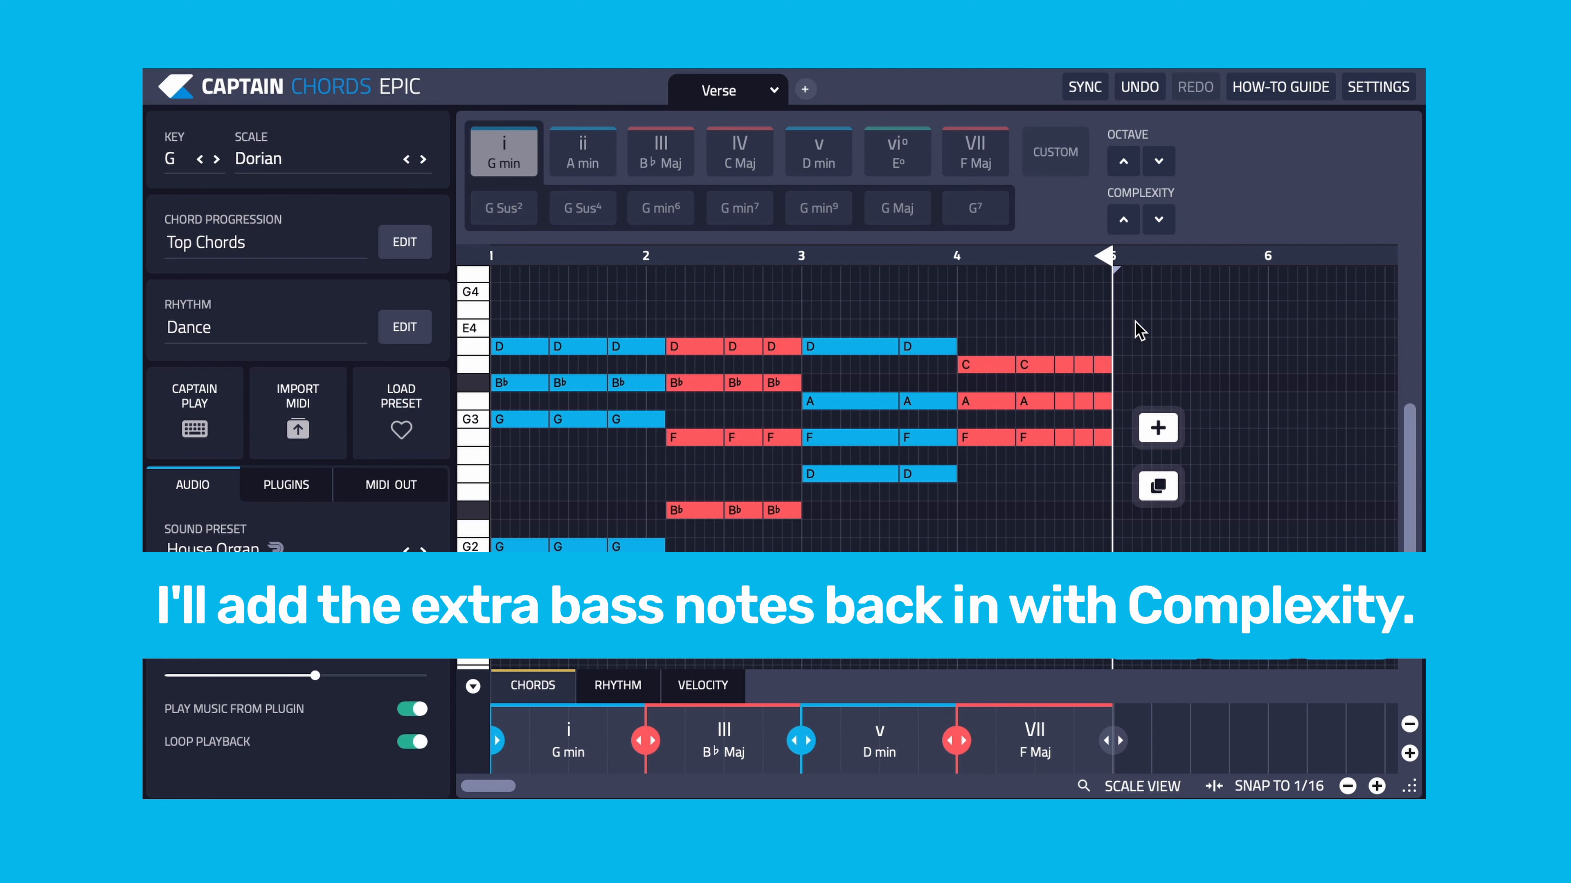
key("space")
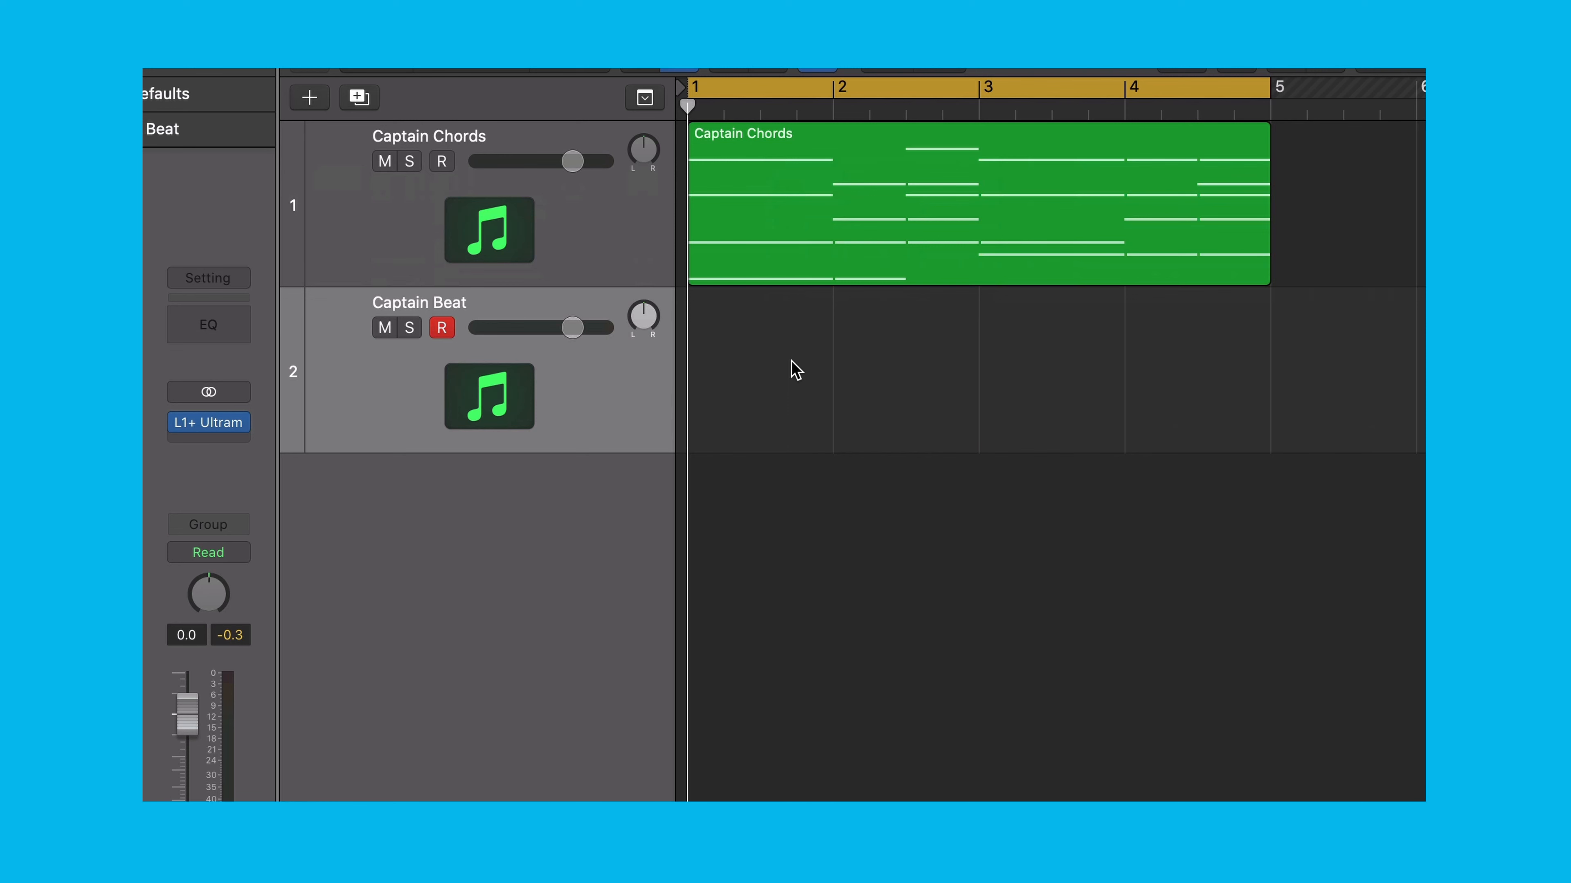
Step: Play back the arrangement with the Captain Chords and Captain Beat tracks
key("space")
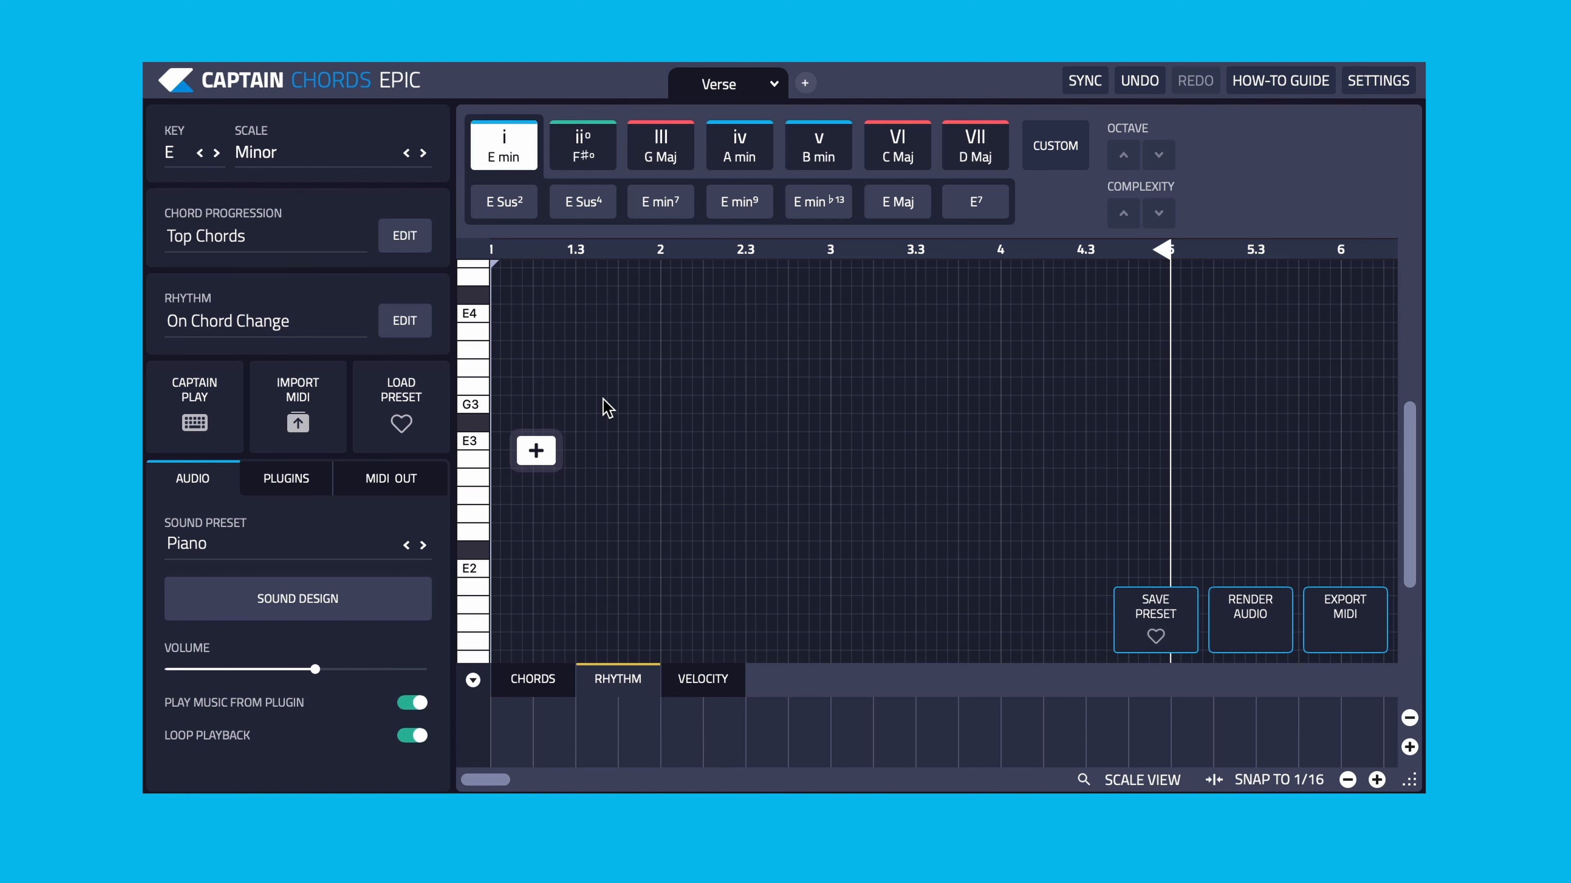
Step: Import the MIDI file 7th Chords Idea.mid into the empty Verse section and play it back
left_click(303, 405)
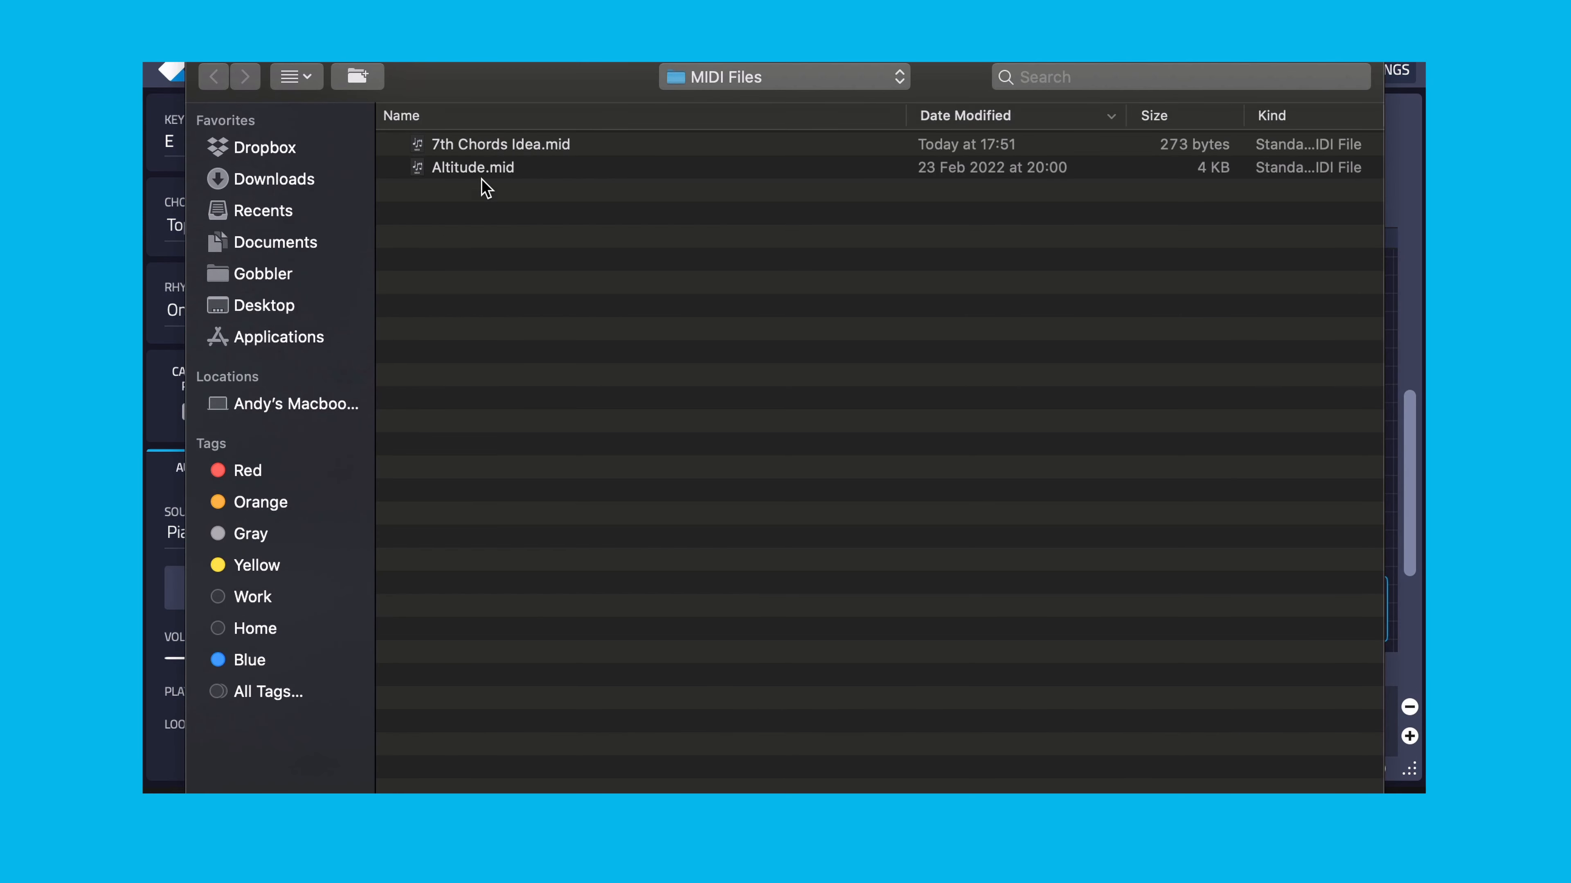
double_click(530, 149)
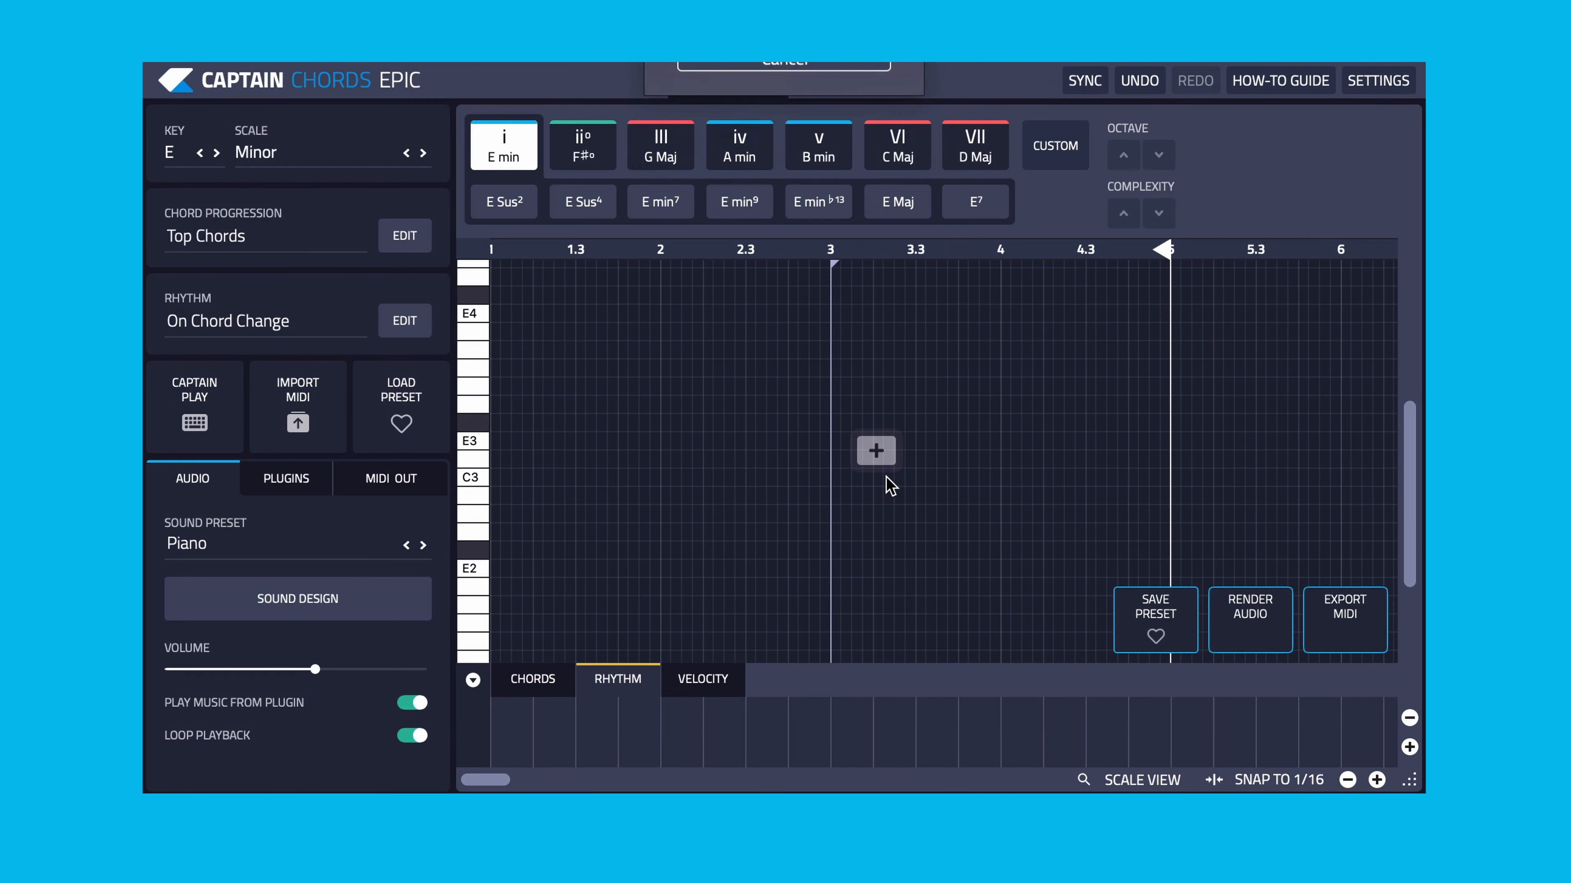
left_click(798, 313)
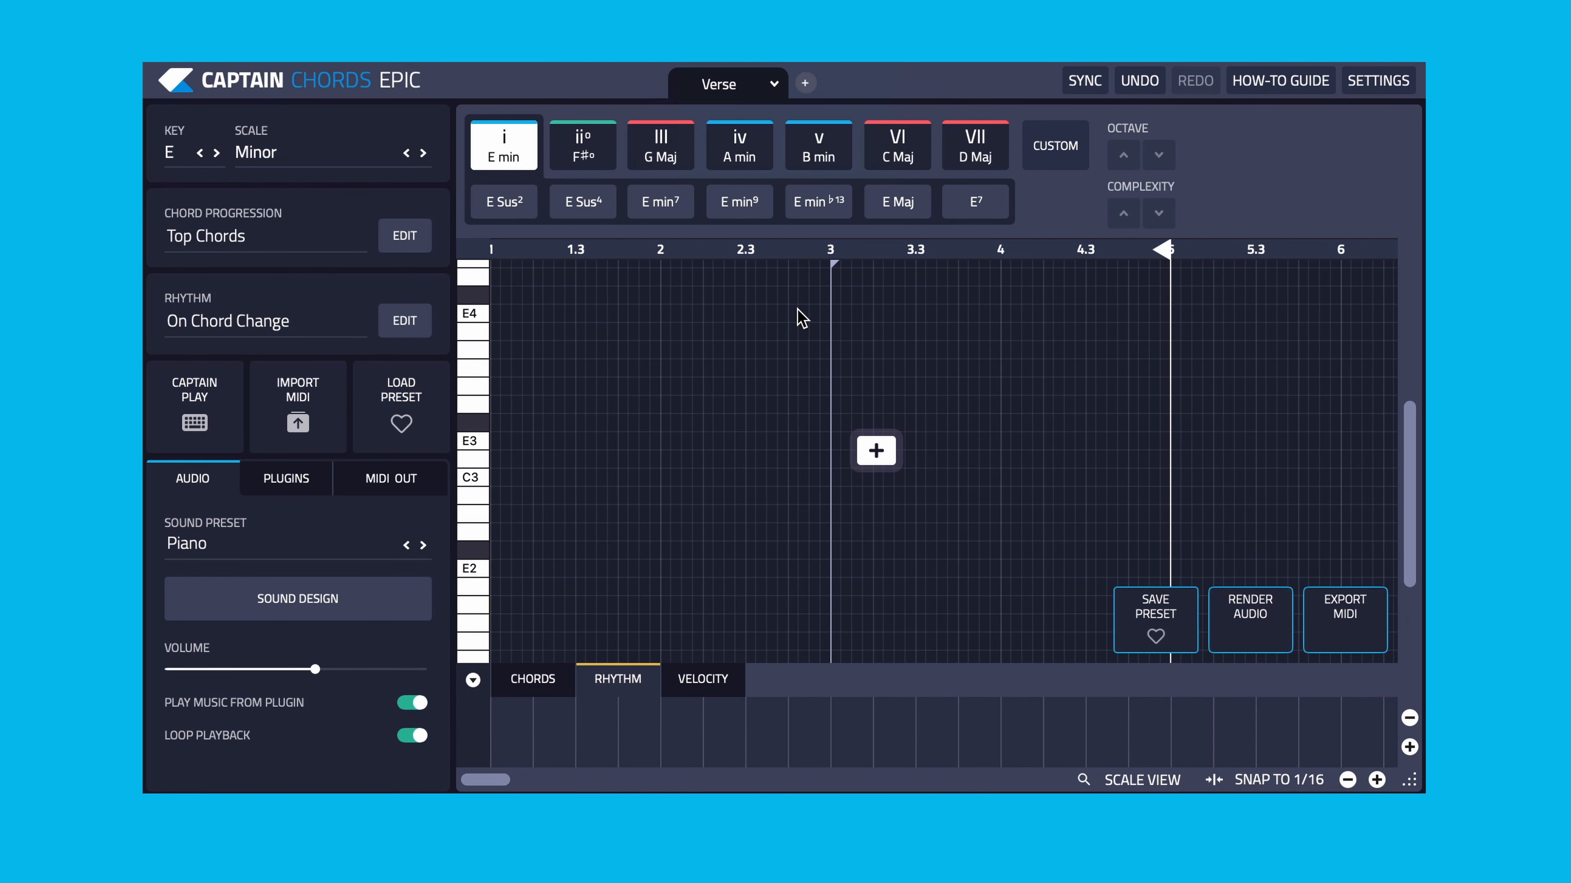
left_click(1260, 345)
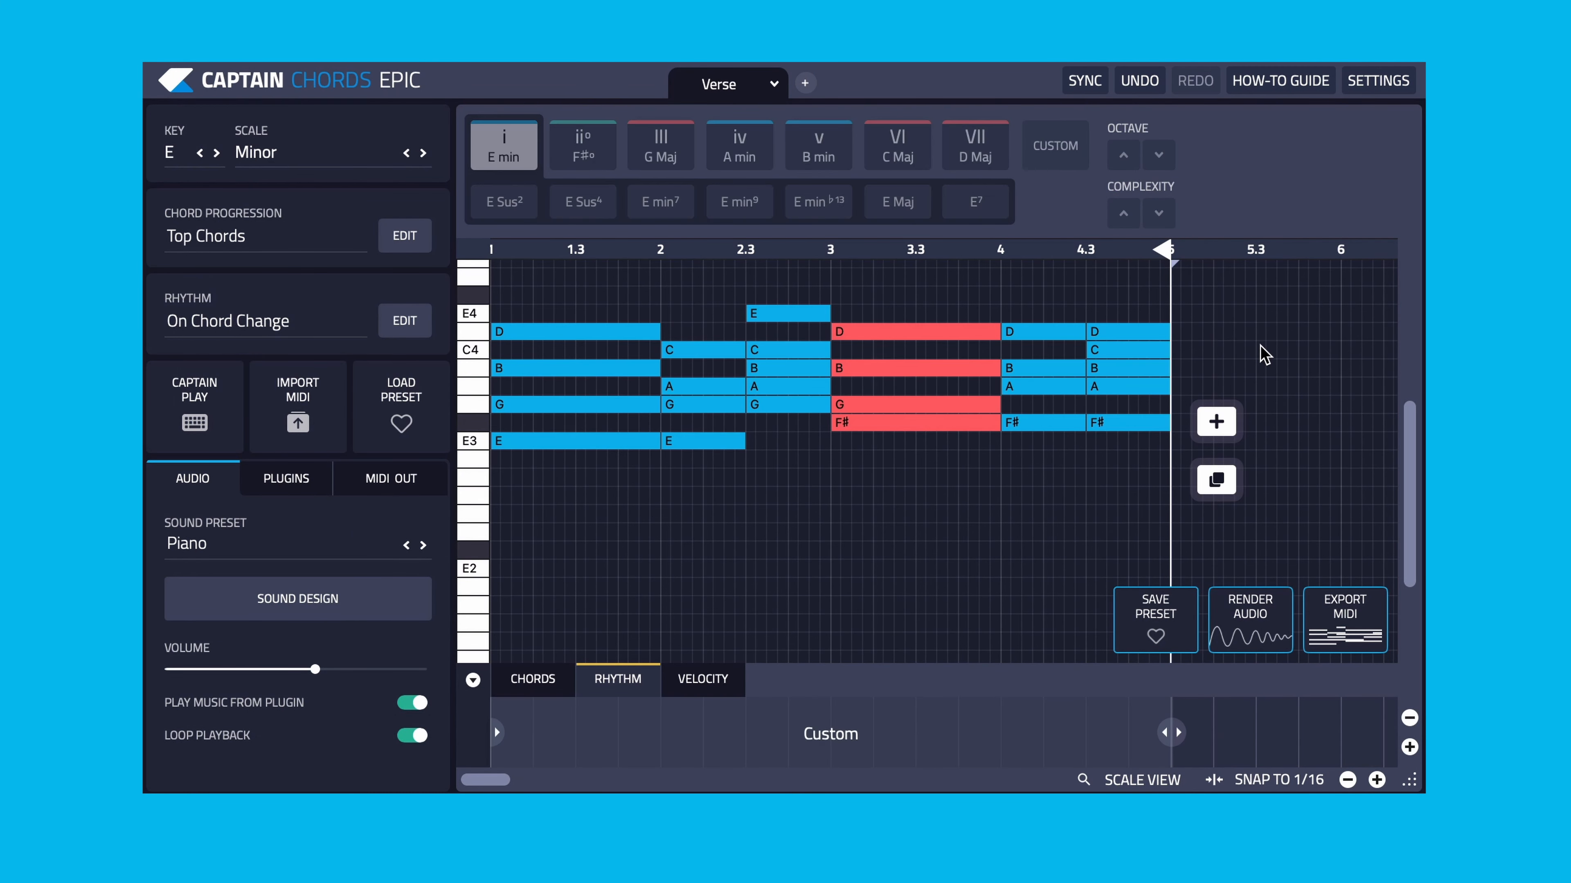
scroll(1260, 345, "up", 2)
key("space")
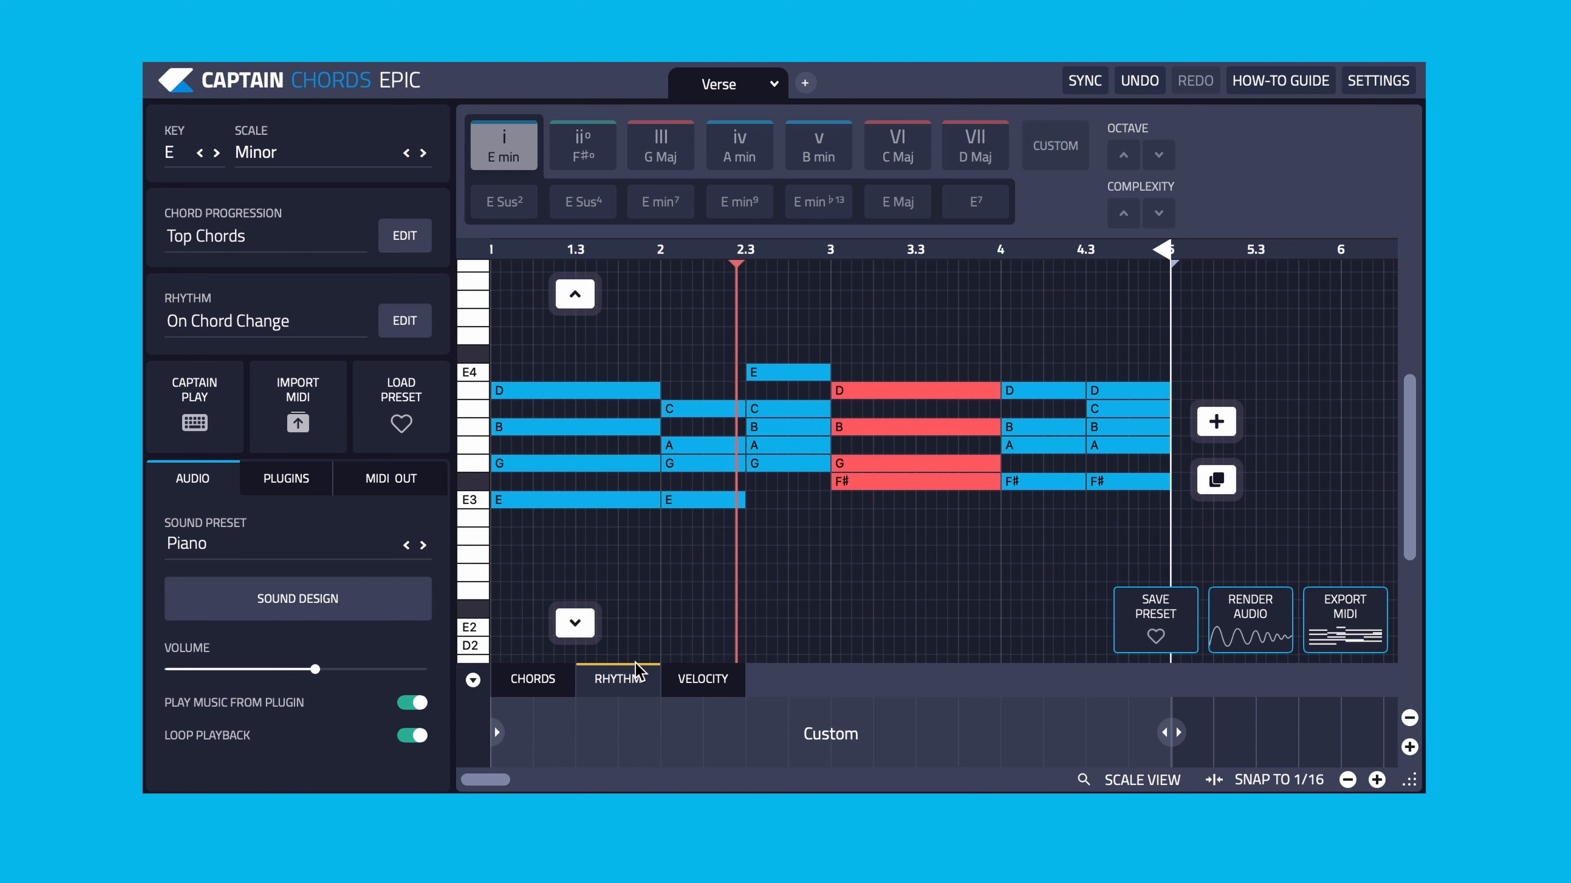
Step: Split the imported progression's custom rhythm into sections at bars 2, 3, 4 and 4.3
left_click(1158, 711)
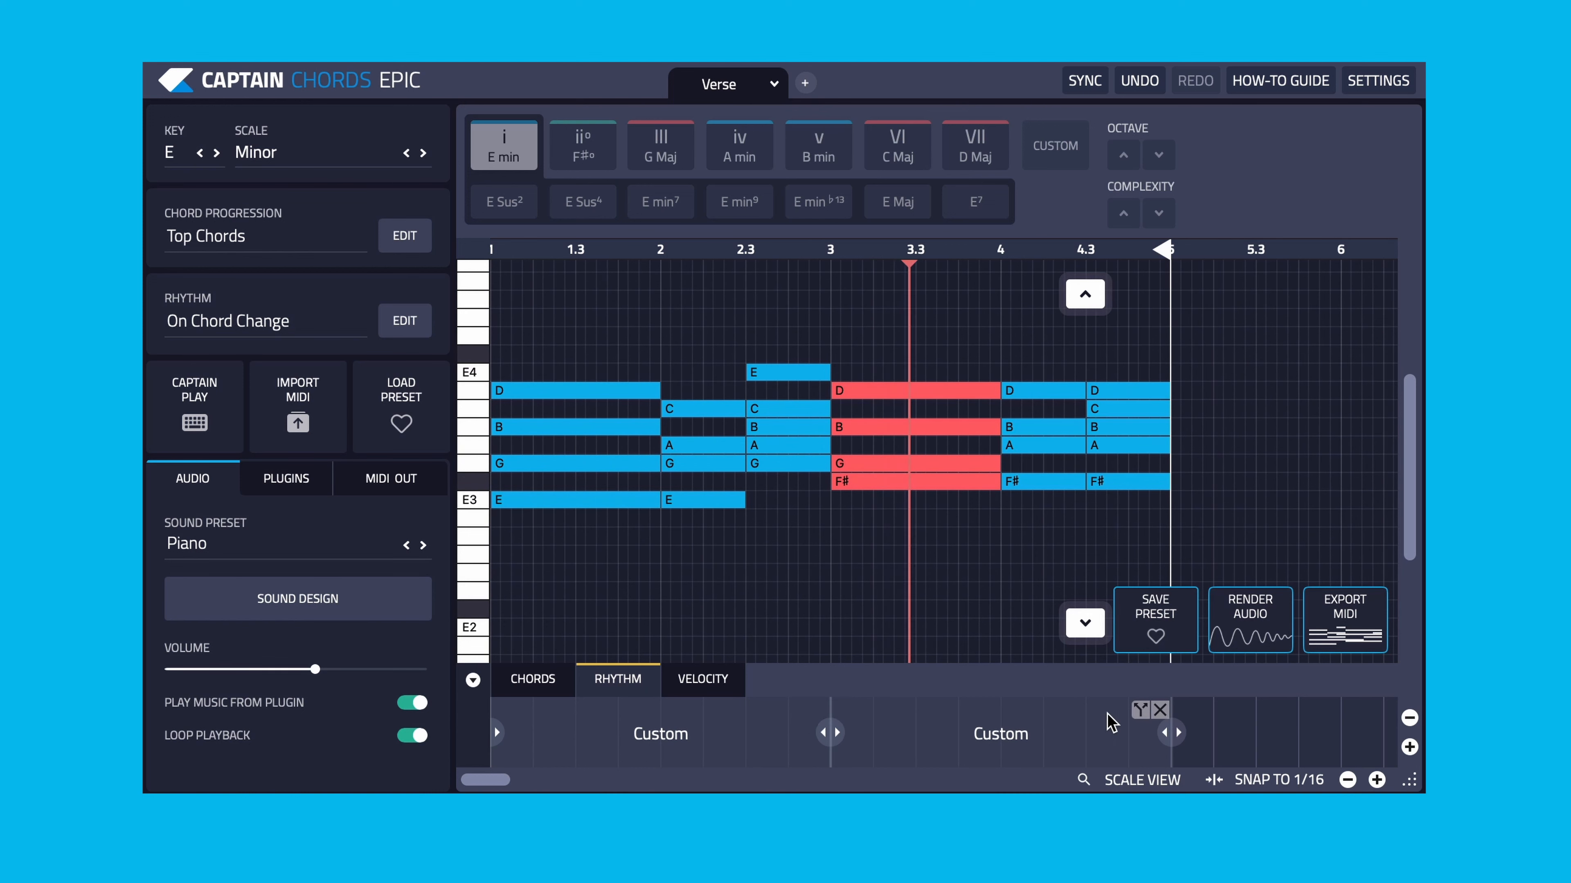
left_click(801, 710)
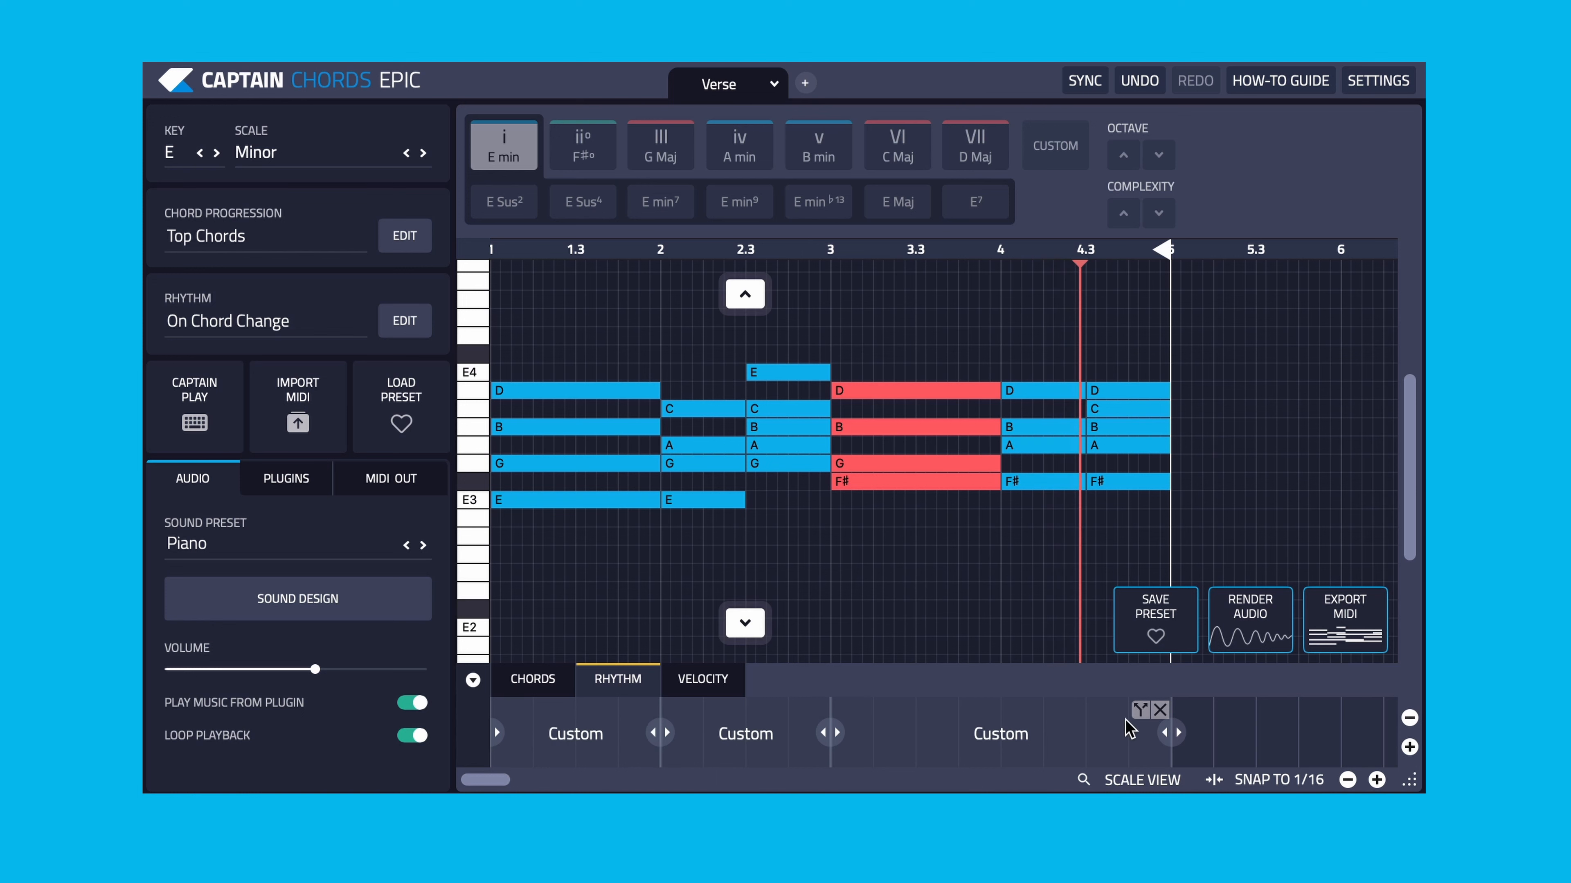
left_click(1140, 710)
left_click(1140, 710)
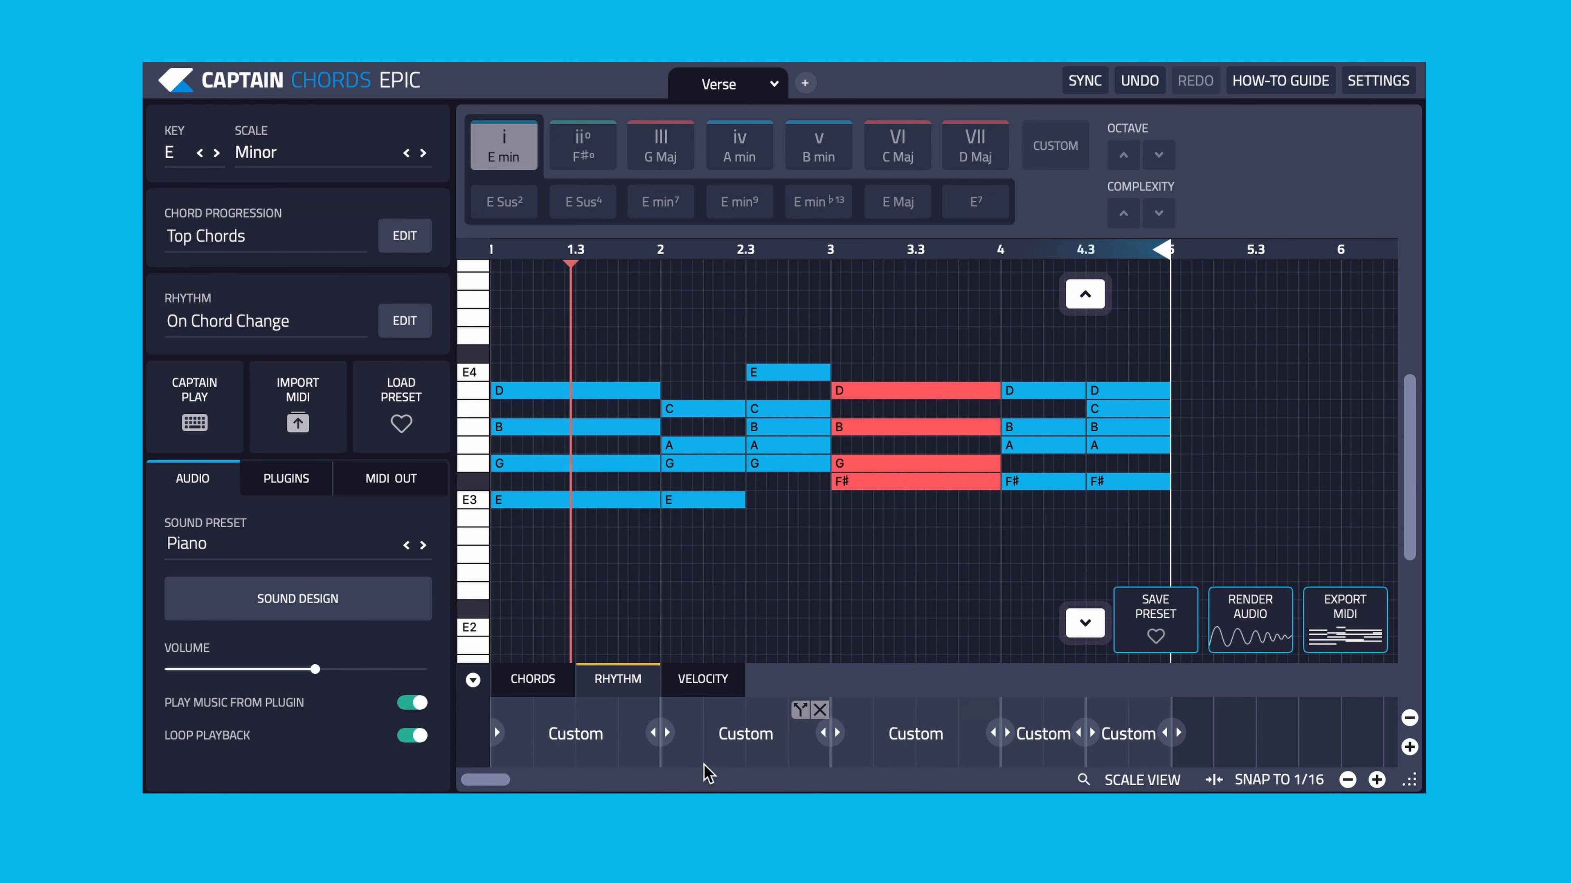
Step: Apply the Busy 4 rhythm to the three custom rhythm sections starting at bars 1, 2 and 3
left_click(590, 733)
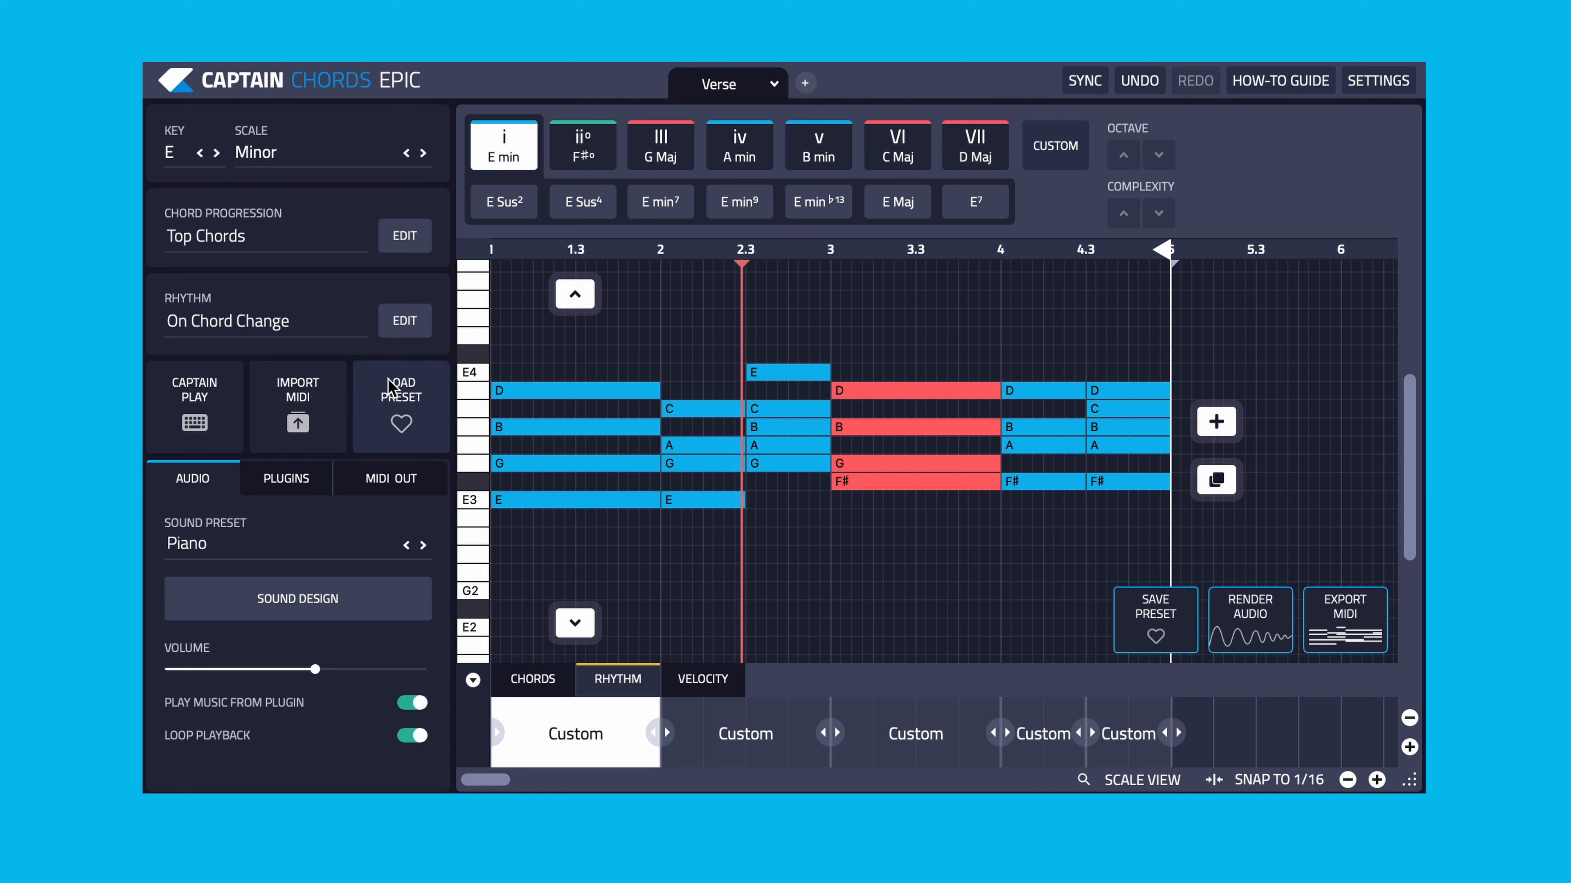
left_click(399, 329)
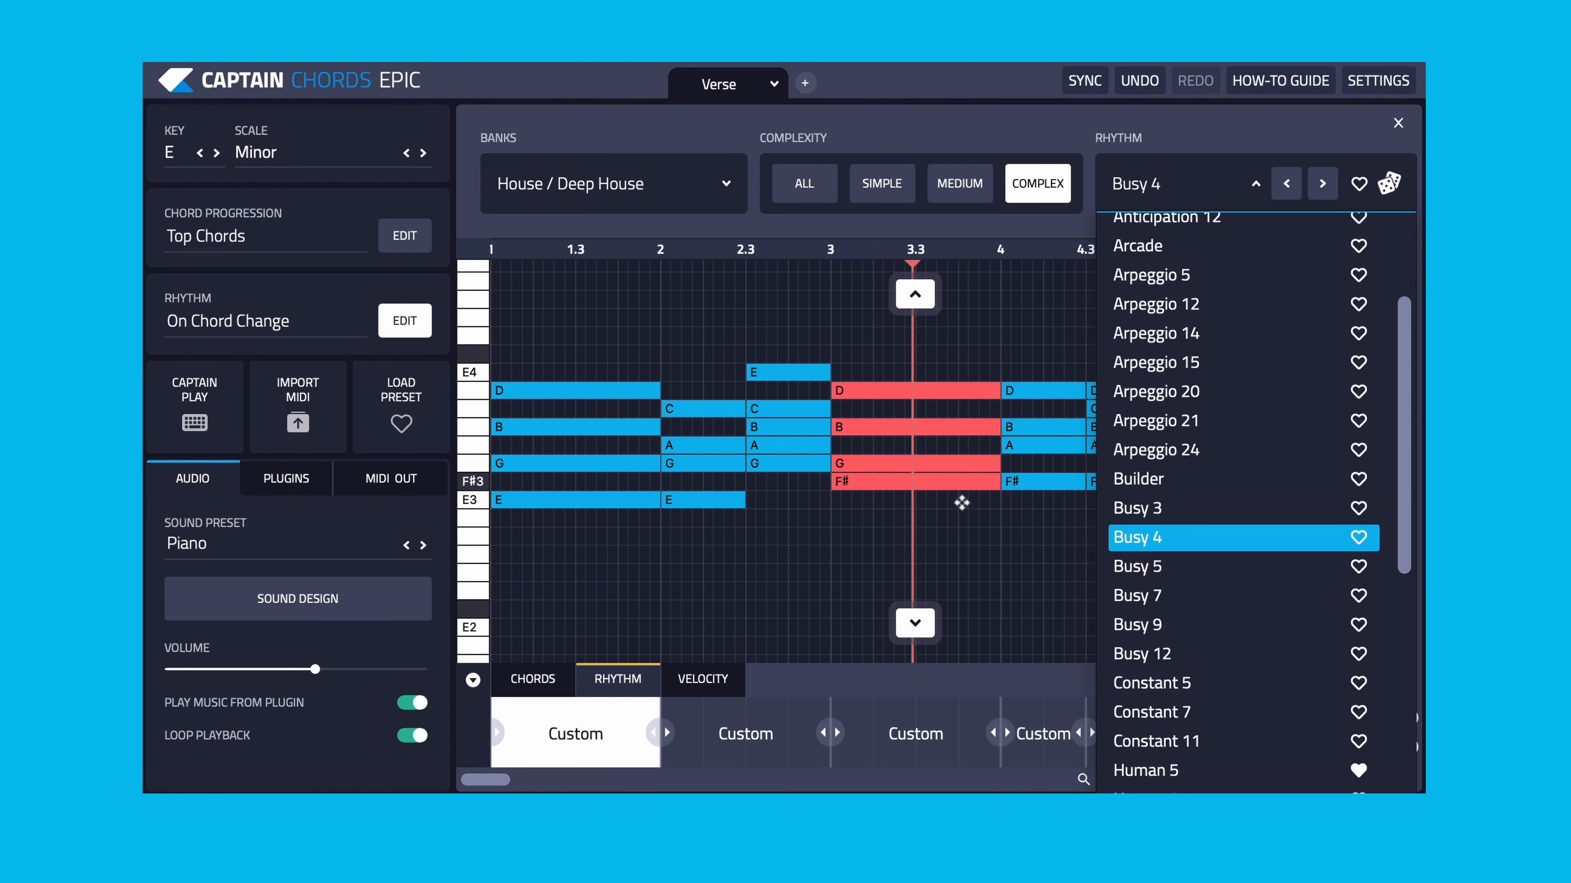
left_click(1153, 537)
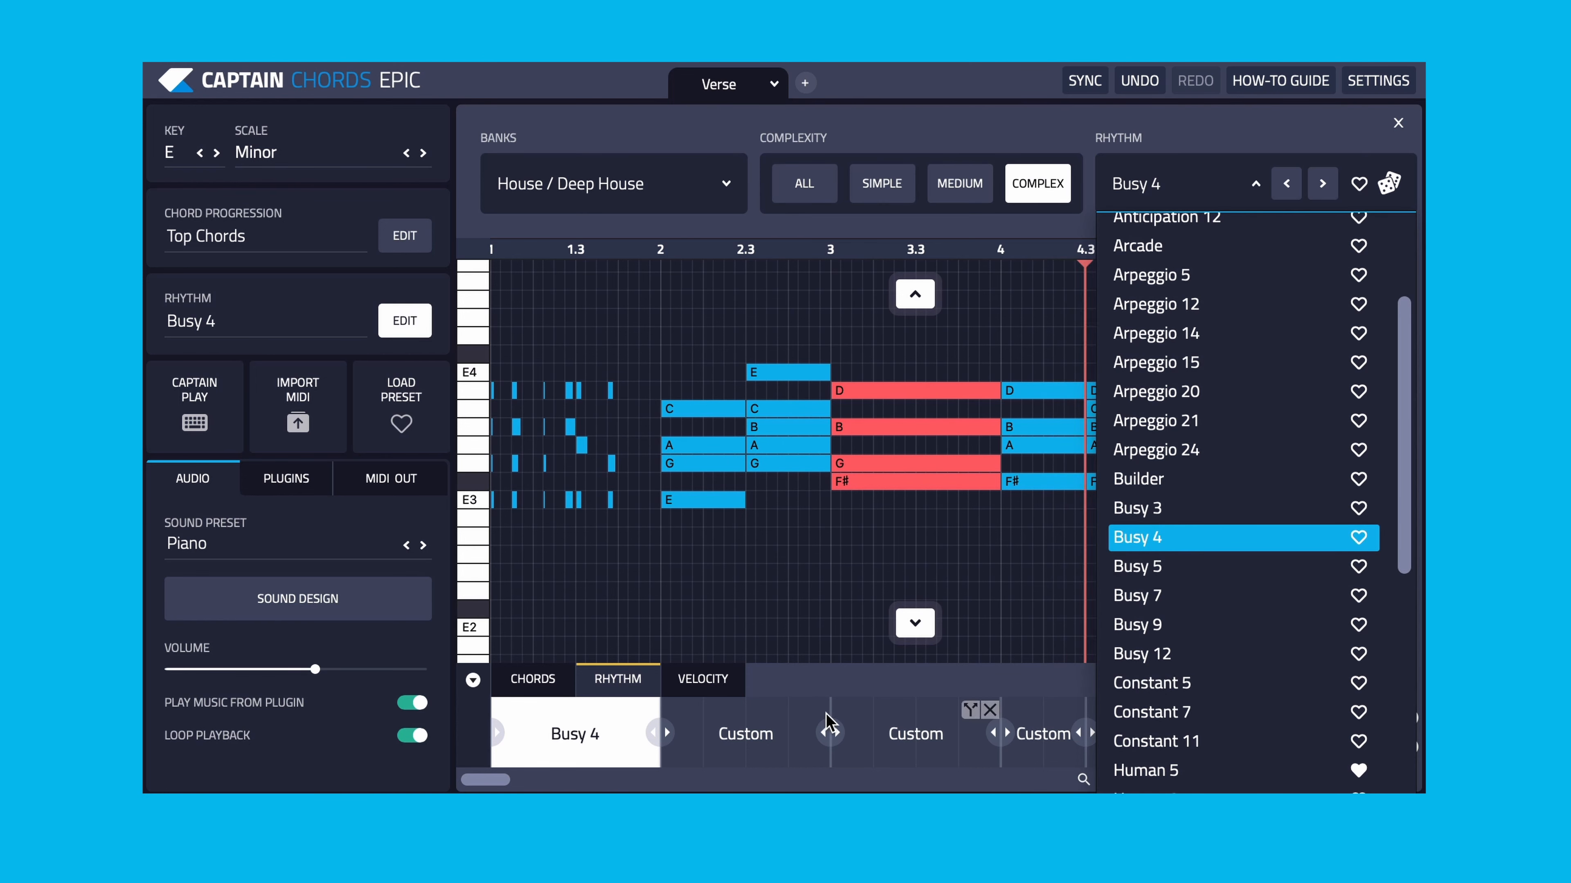
left_click(739, 736)
left_click(404, 321)
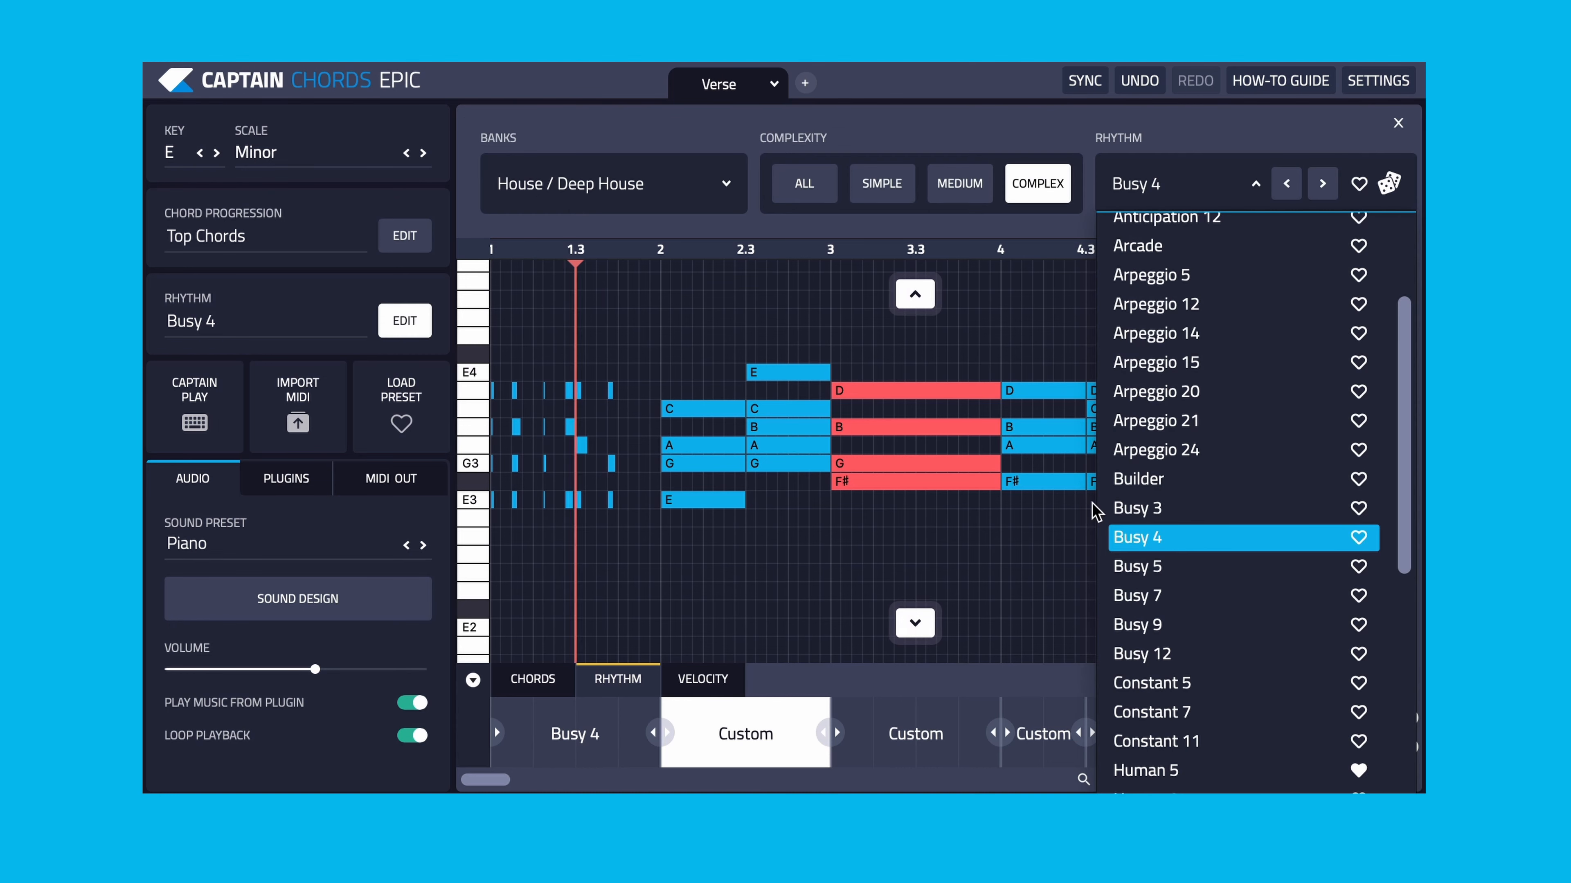
left_click(1221, 538)
left_click(881, 740)
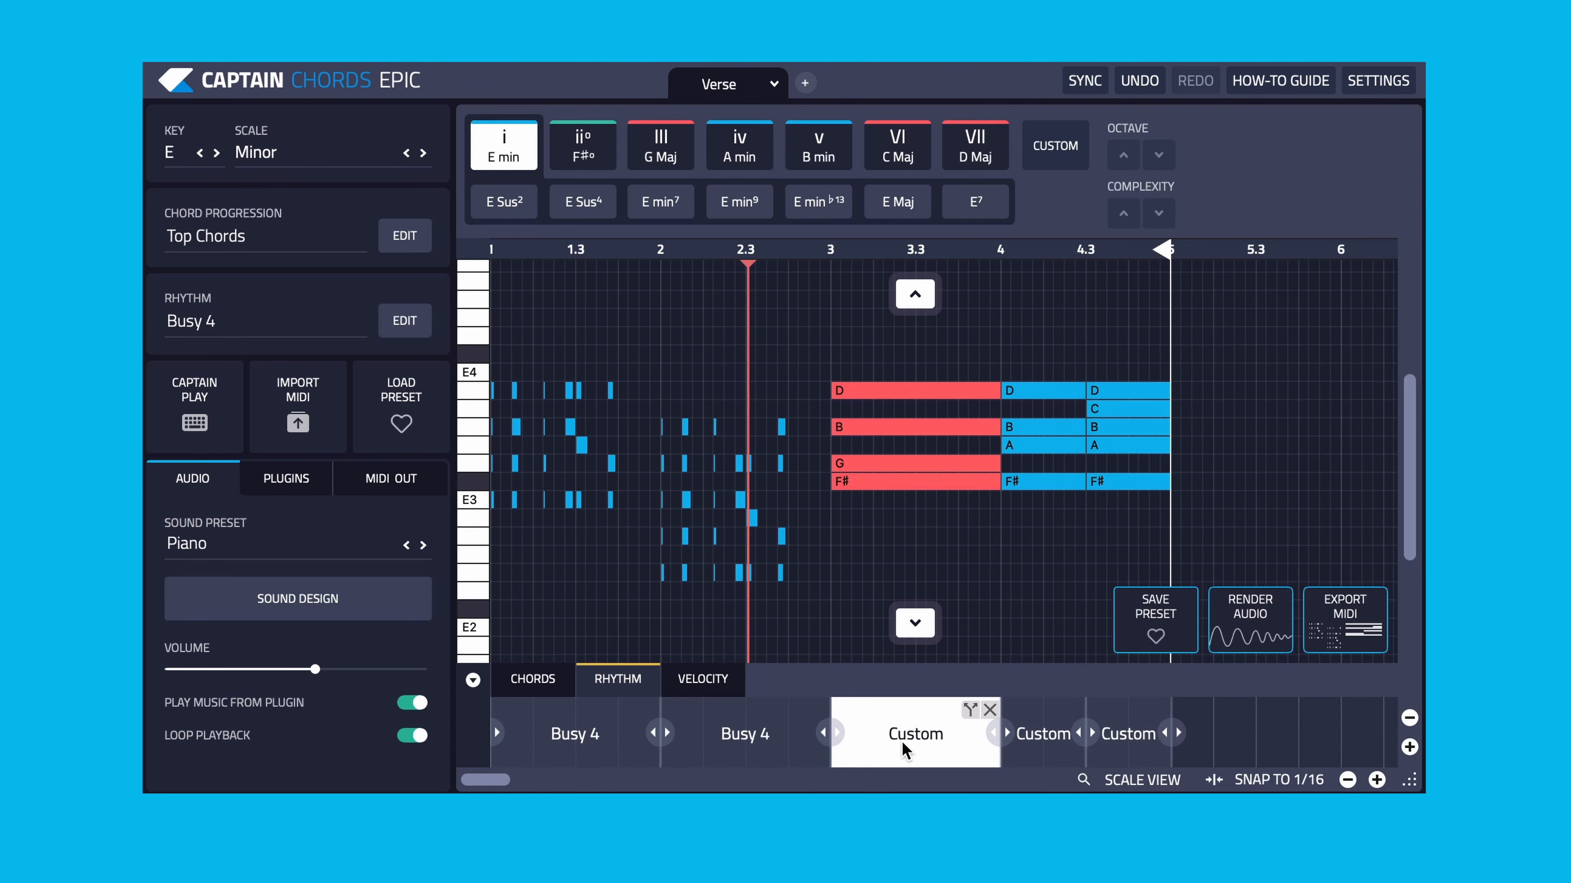
left_click(404, 331)
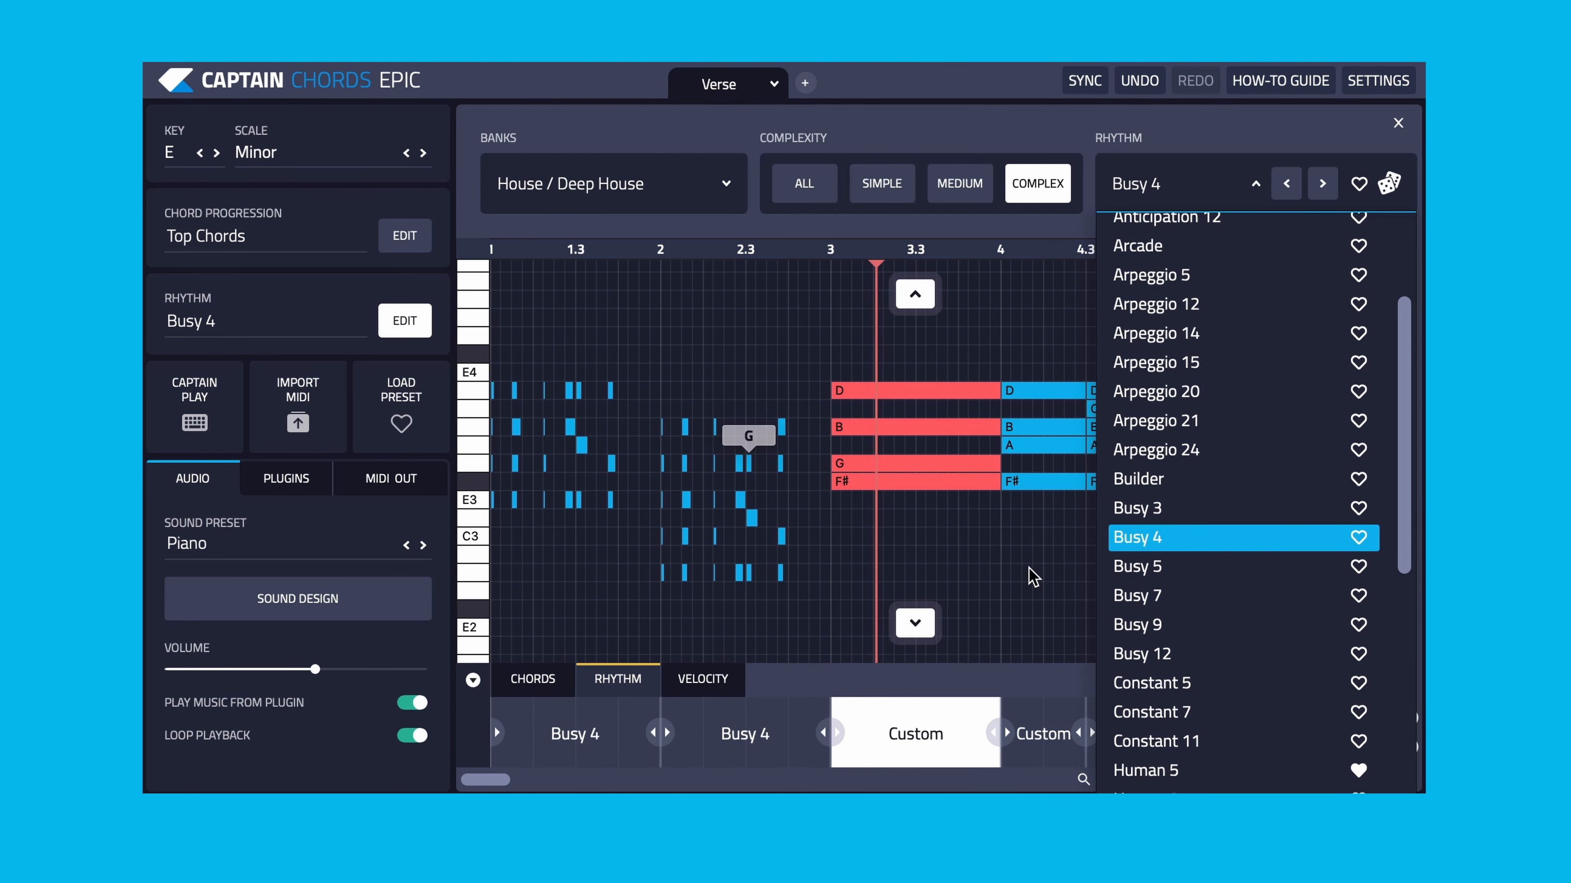
left_click(1188, 538)
Step: Try the Busy 3 rhythm on the custom section starting at bar 4
left_click(1043, 736)
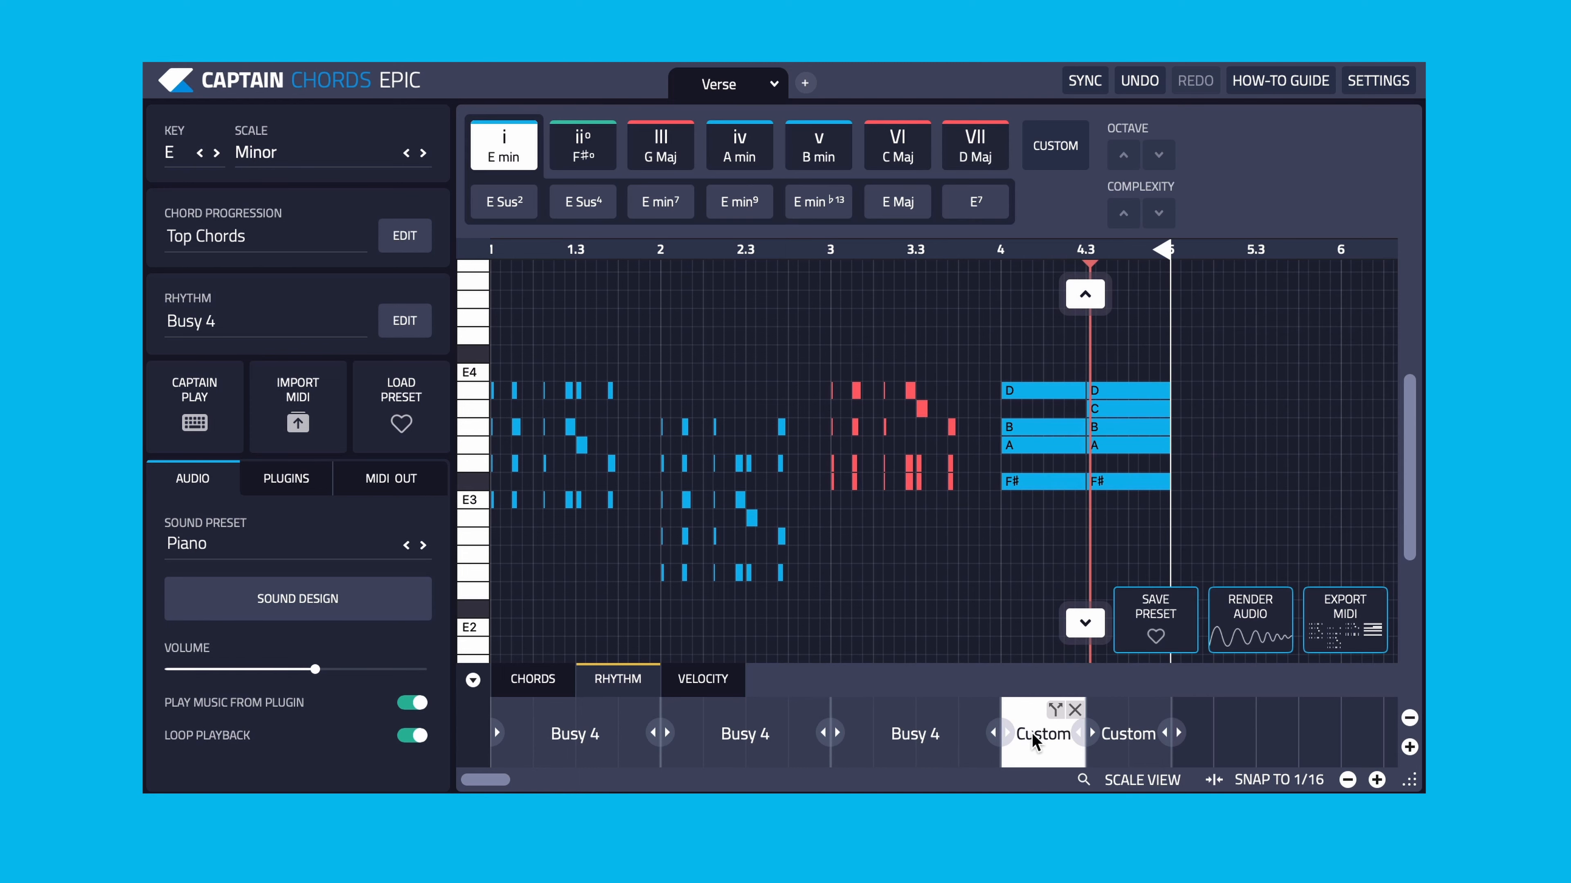
left_click(405, 321)
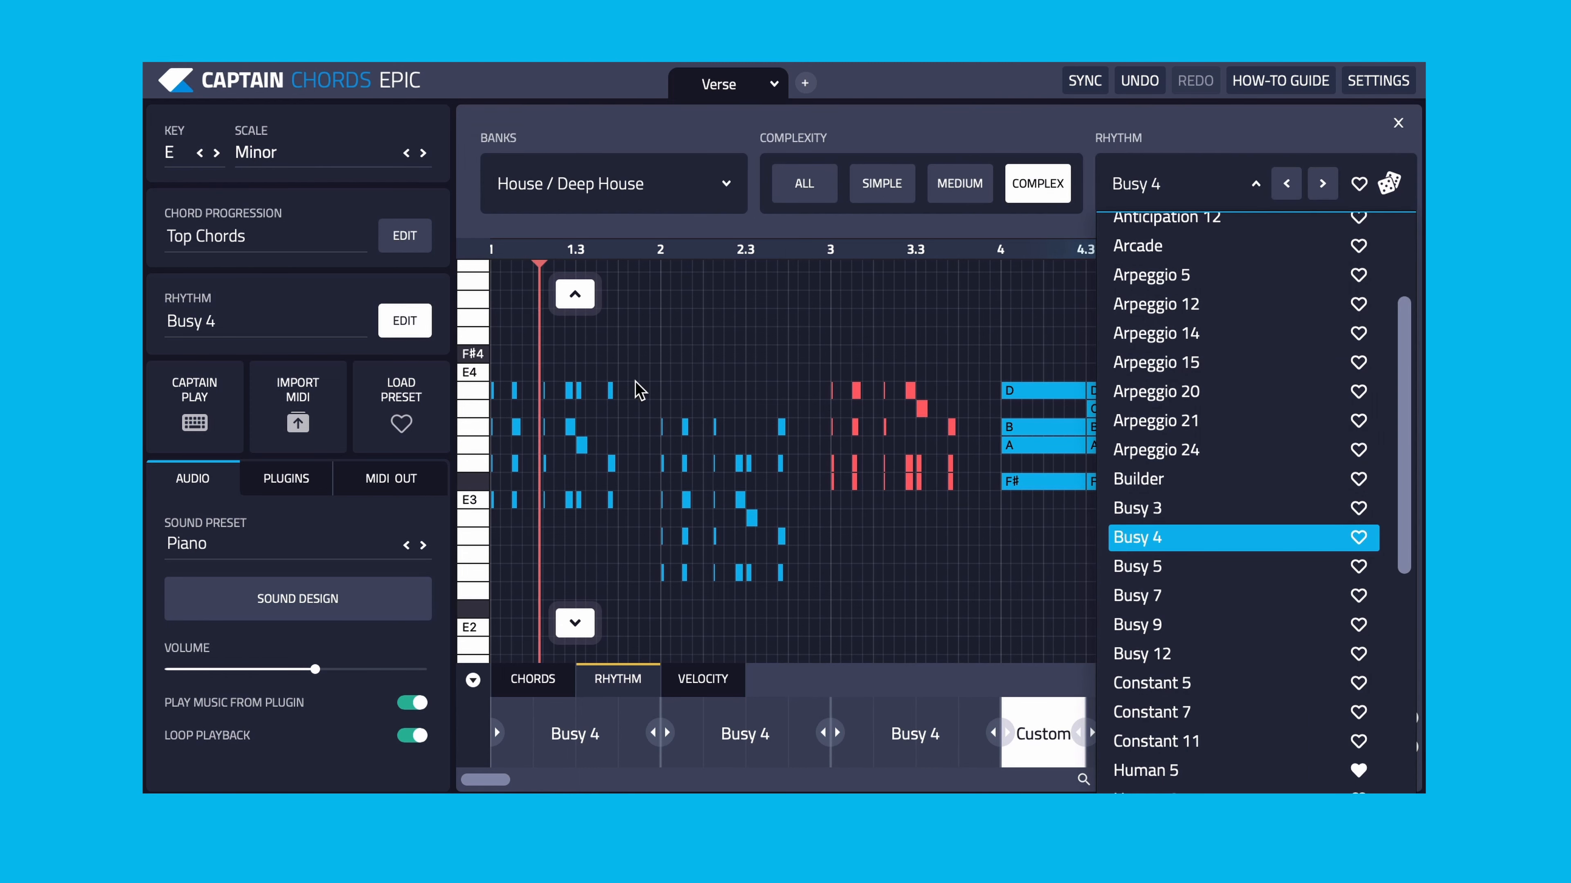
left_click(1138, 508)
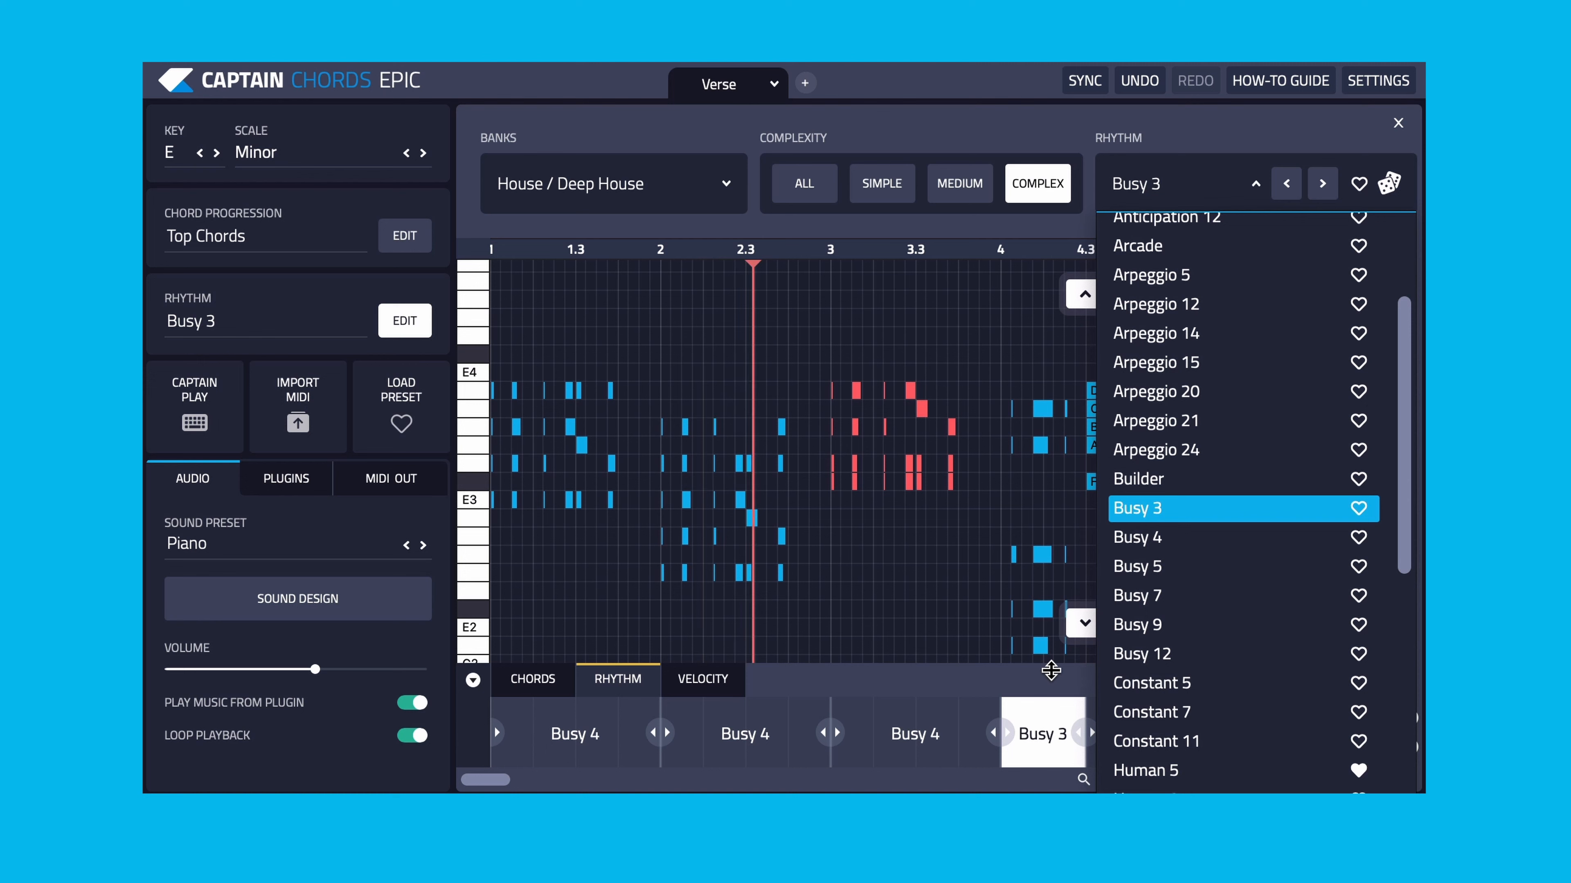
left_click(424, 319)
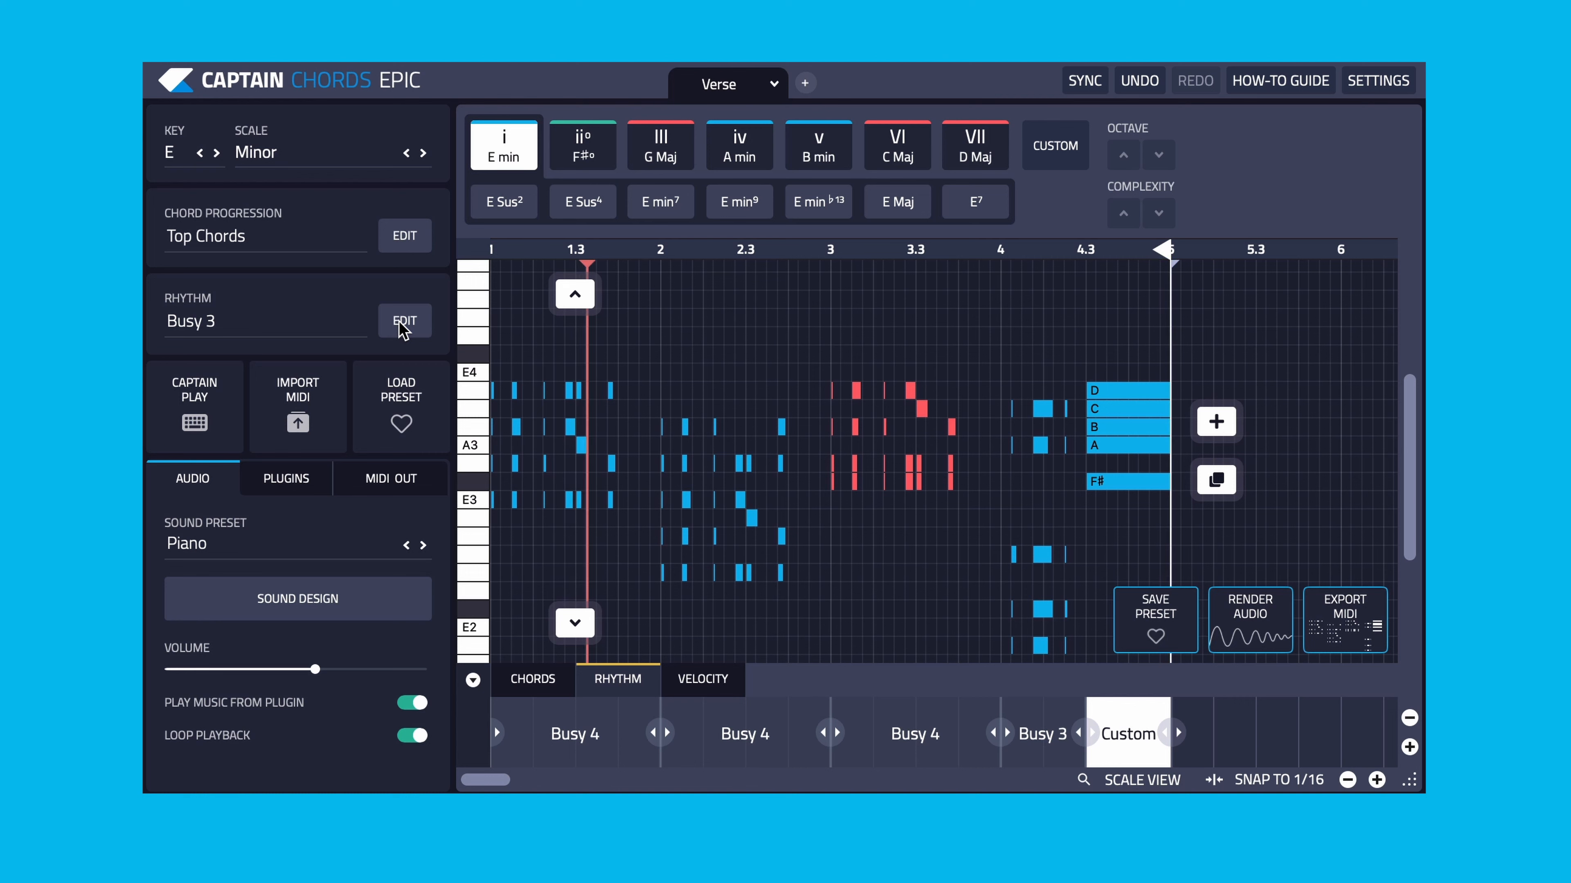
Step: Change the rhythm of the section starting at bar 4 to Busy 4
mouse_move(1029, 752)
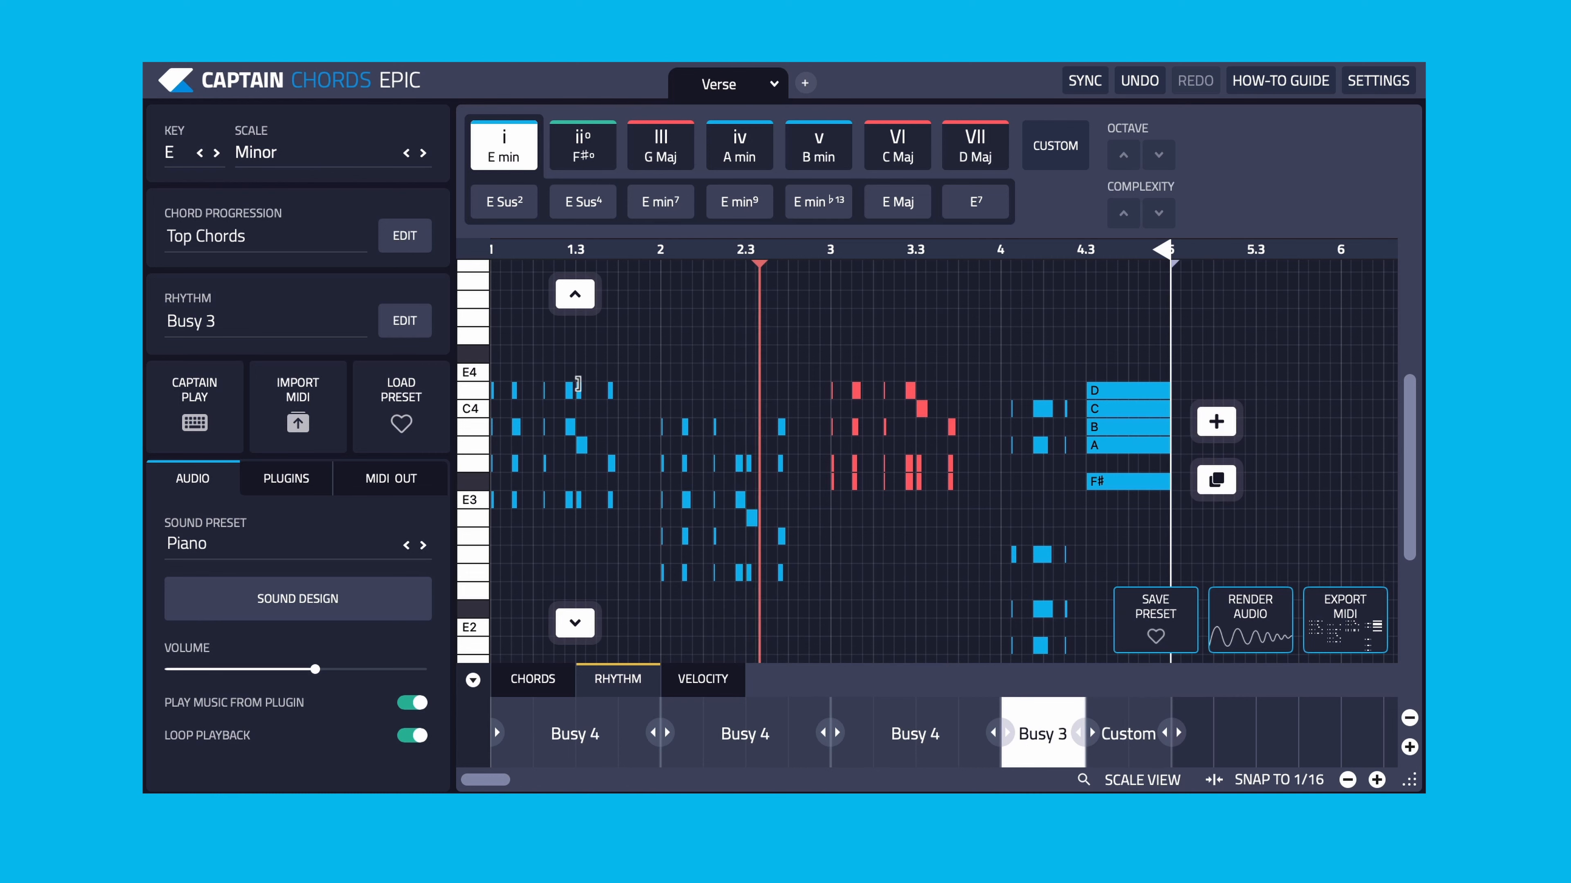
left_click(405, 320)
left_click(1177, 535)
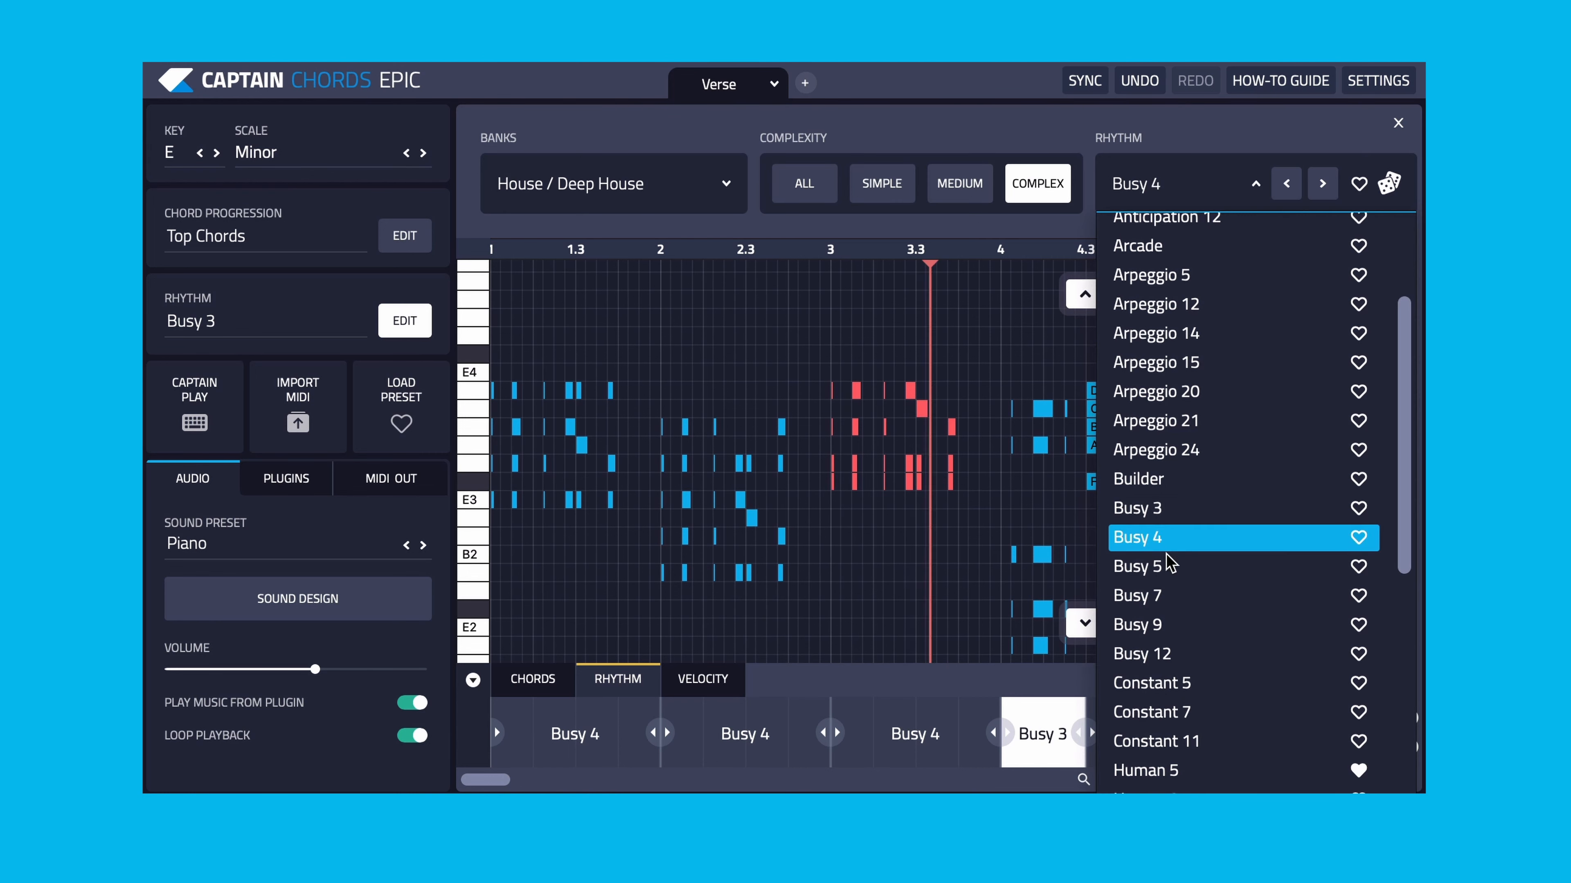
left_click(406, 322)
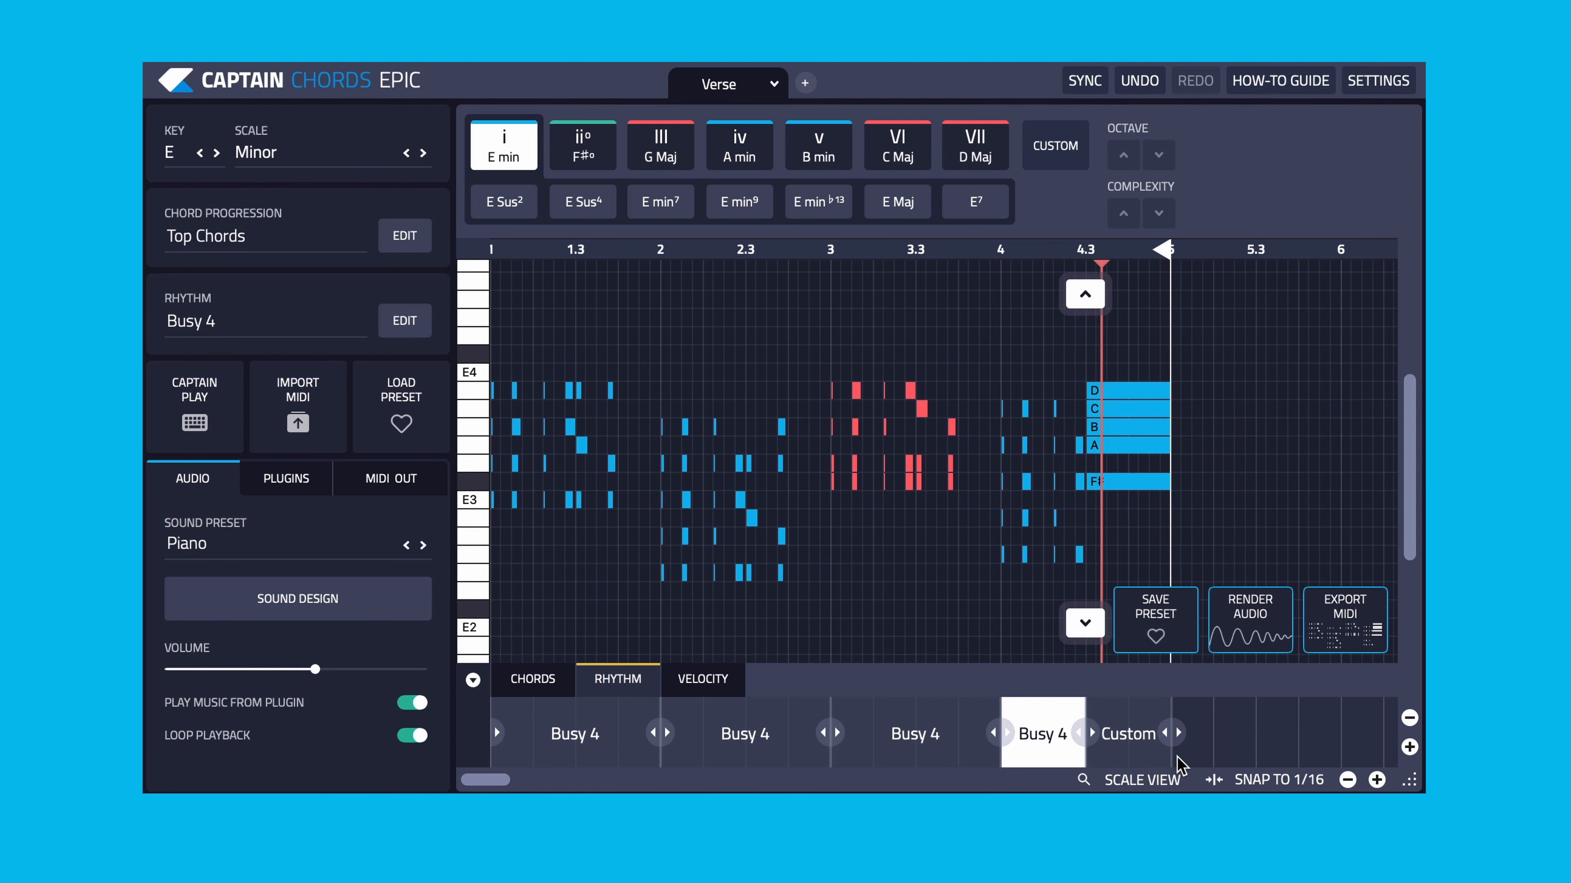
Step: Apply the Busy 3 rhythm to the last section at 4.3, close the rhythm browser and review the notes
left_click(414, 324)
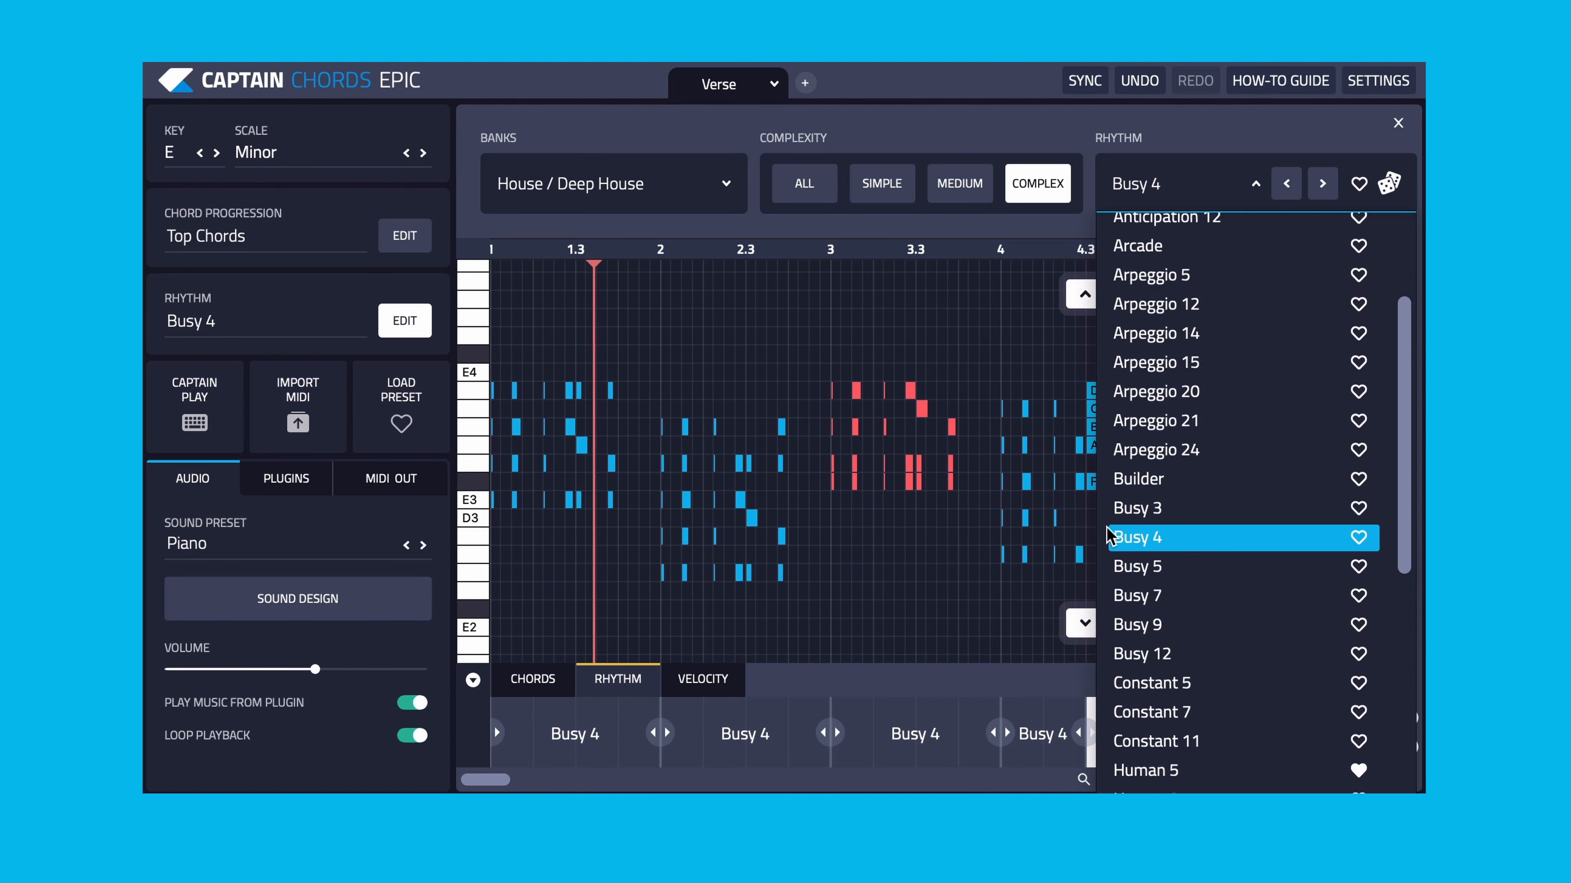
left_click(1144, 508)
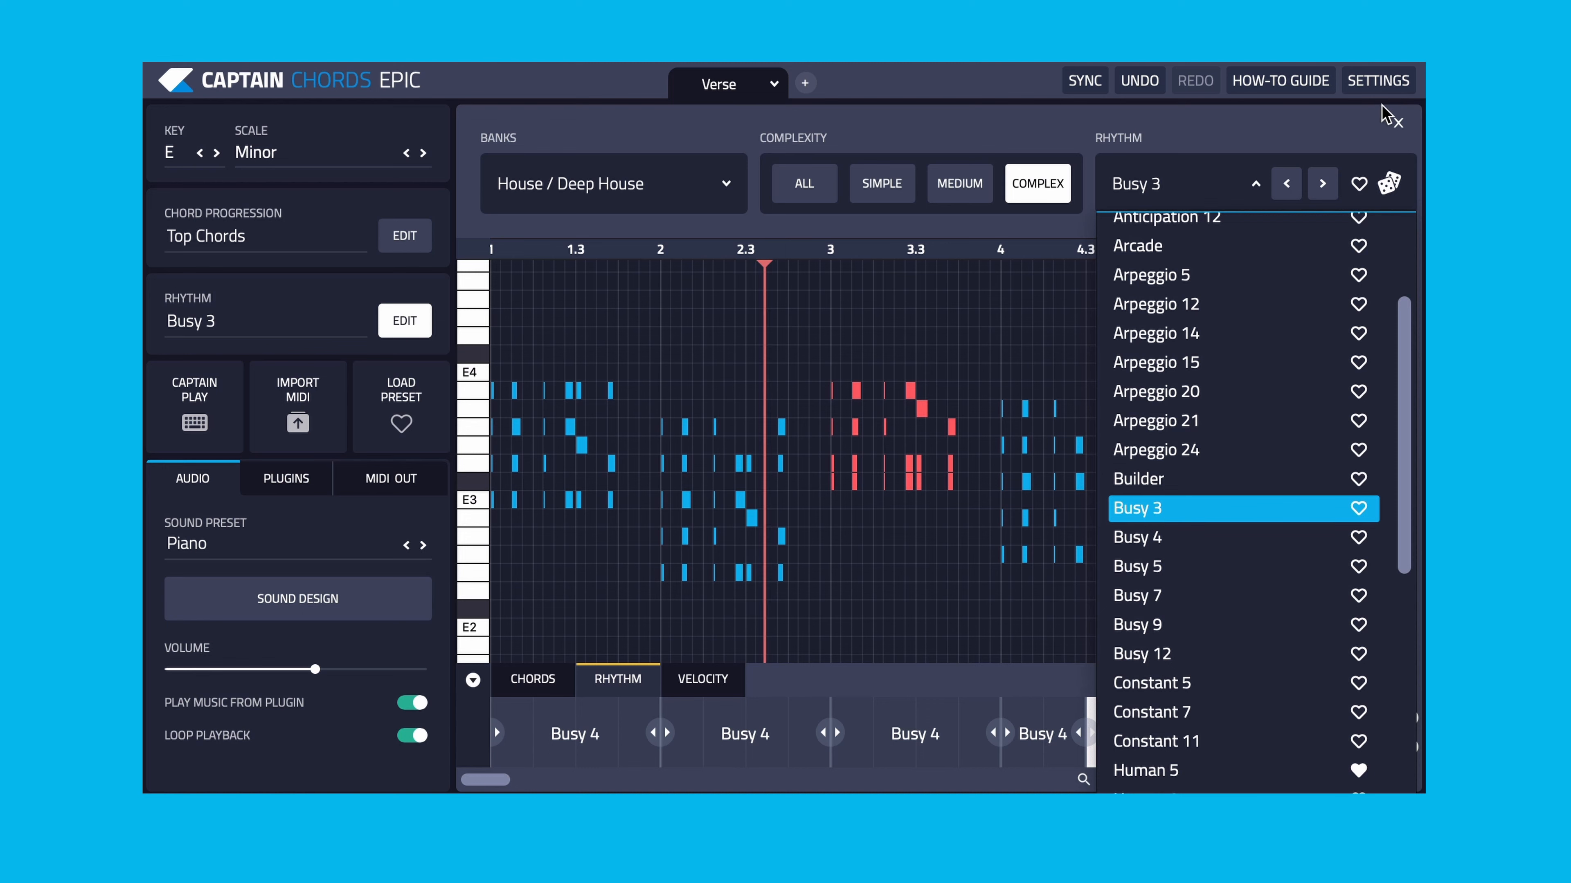
left_click(1398, 123)
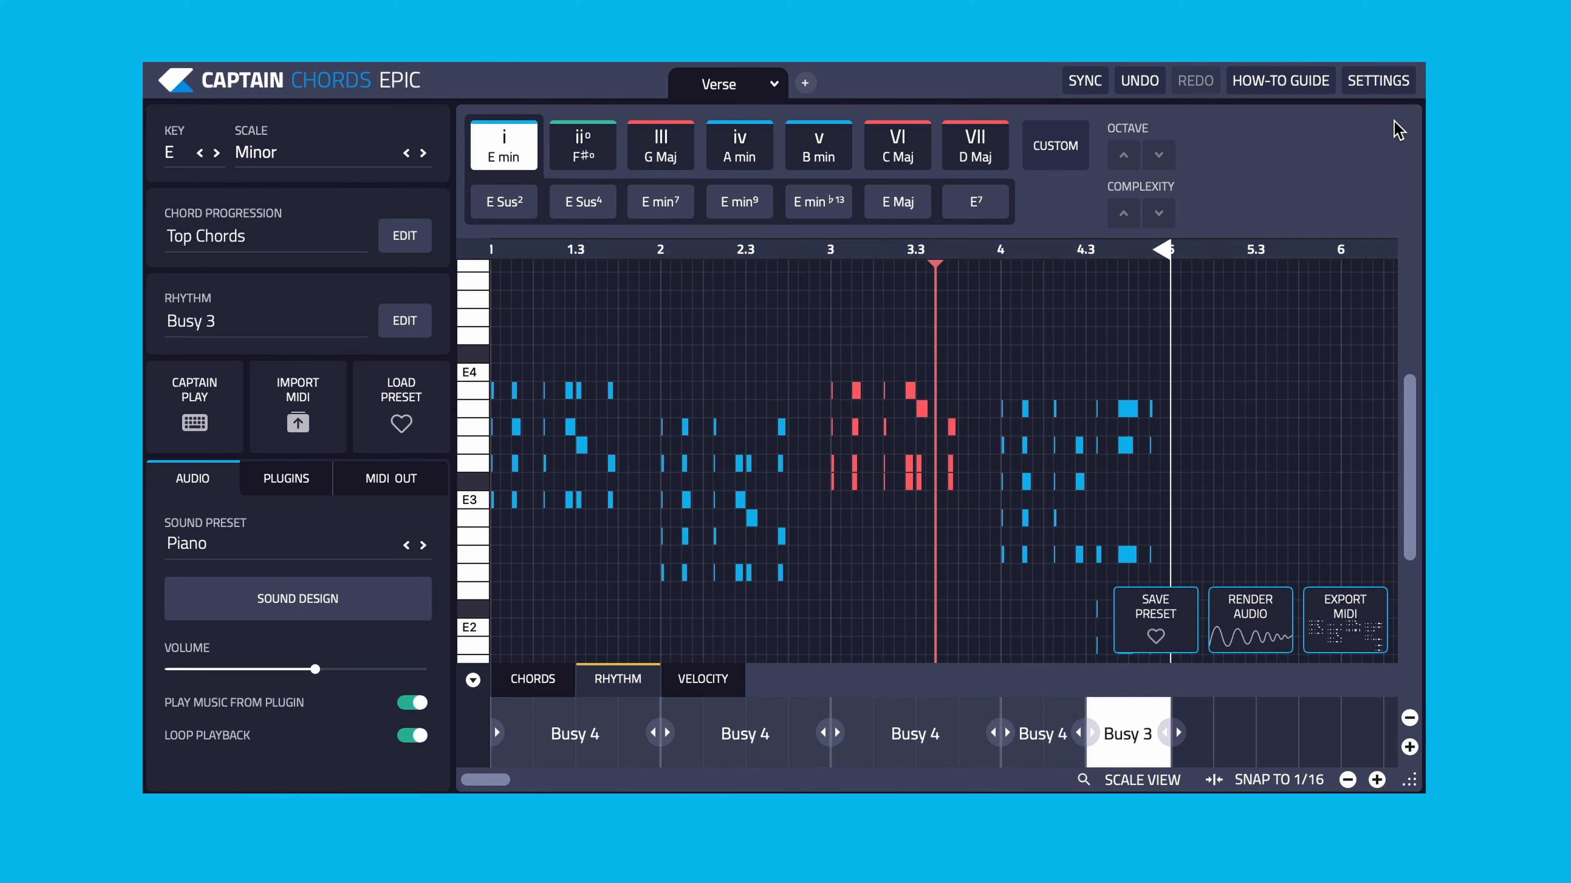
scroll(1032, 351, "down", 2)
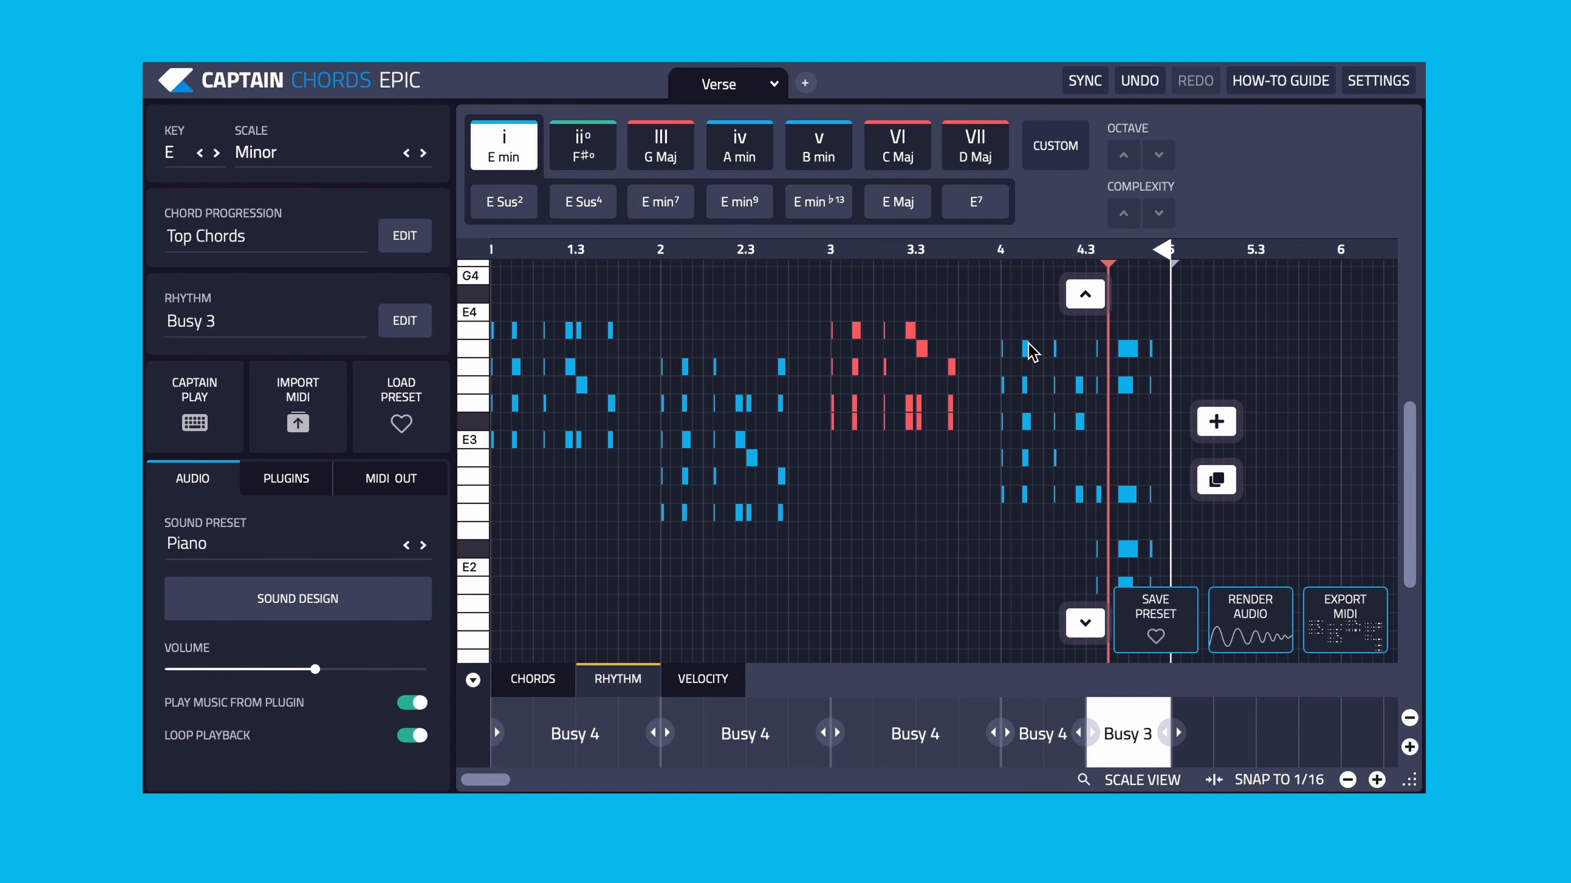
scroll(1032, 351, "up", 1)
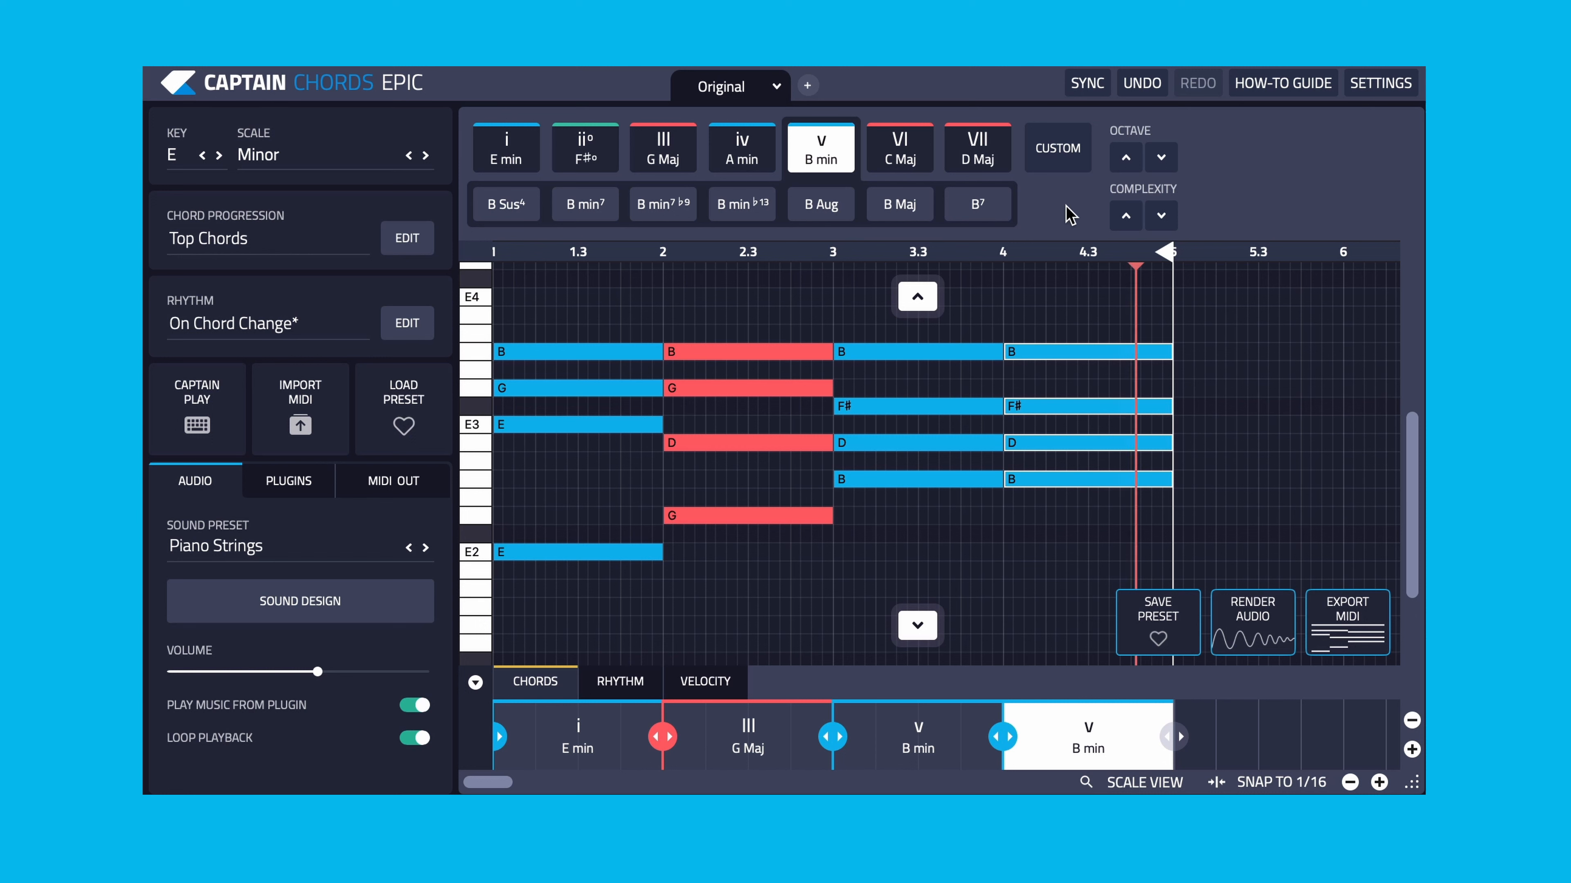
Step: Duplicate the Original section and, in the copy, change the first chord to G Maj and the second to E min
left_click(777, 88)
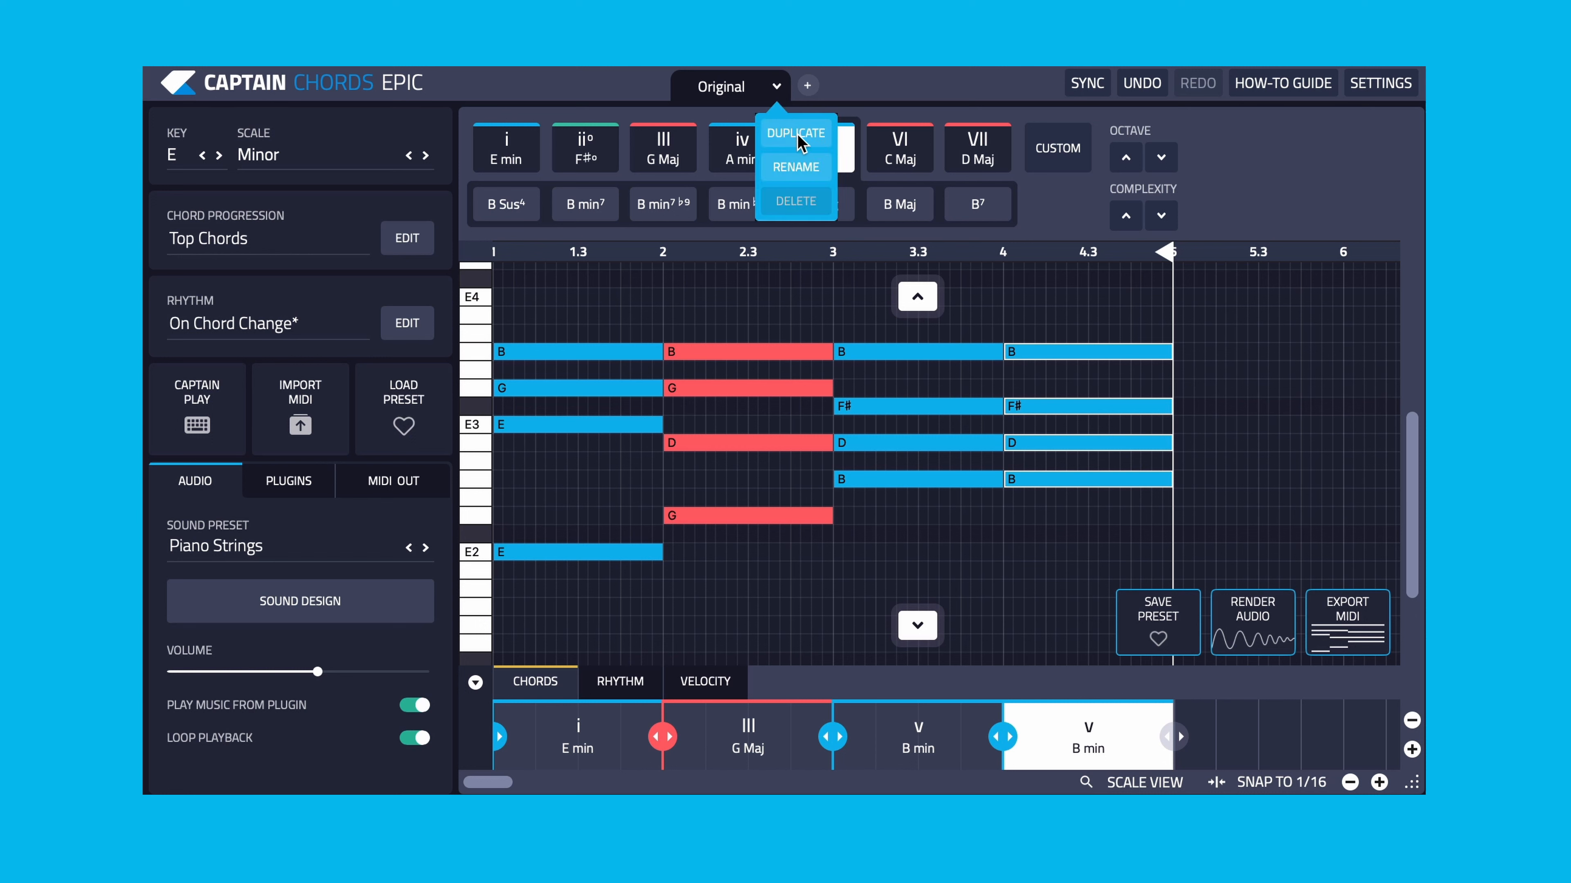
left_click(800, 144)
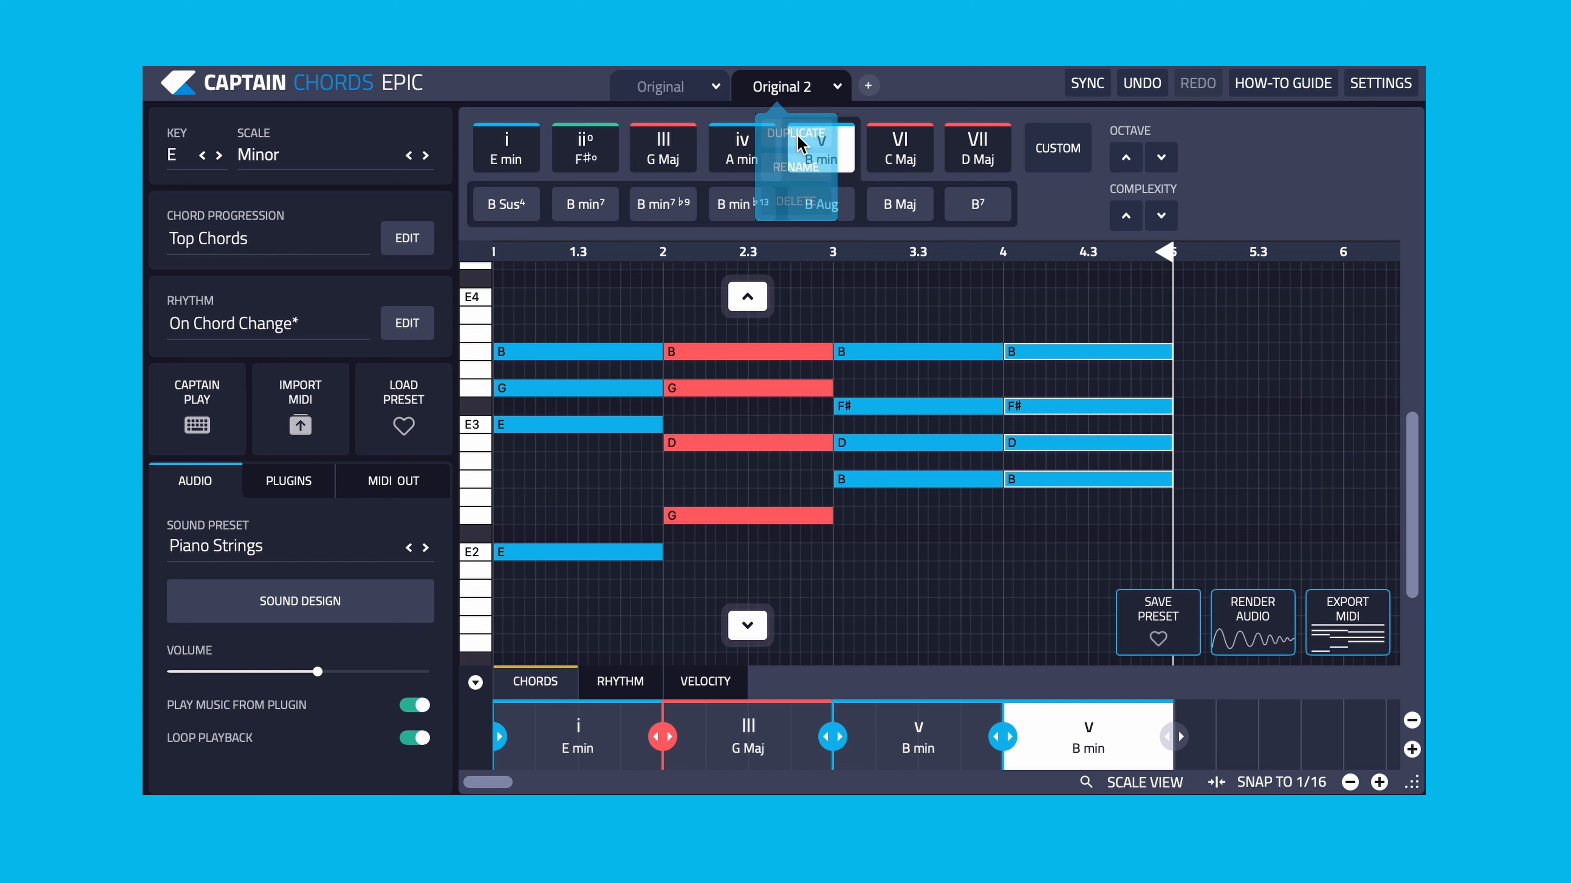
left_click(603, 328)
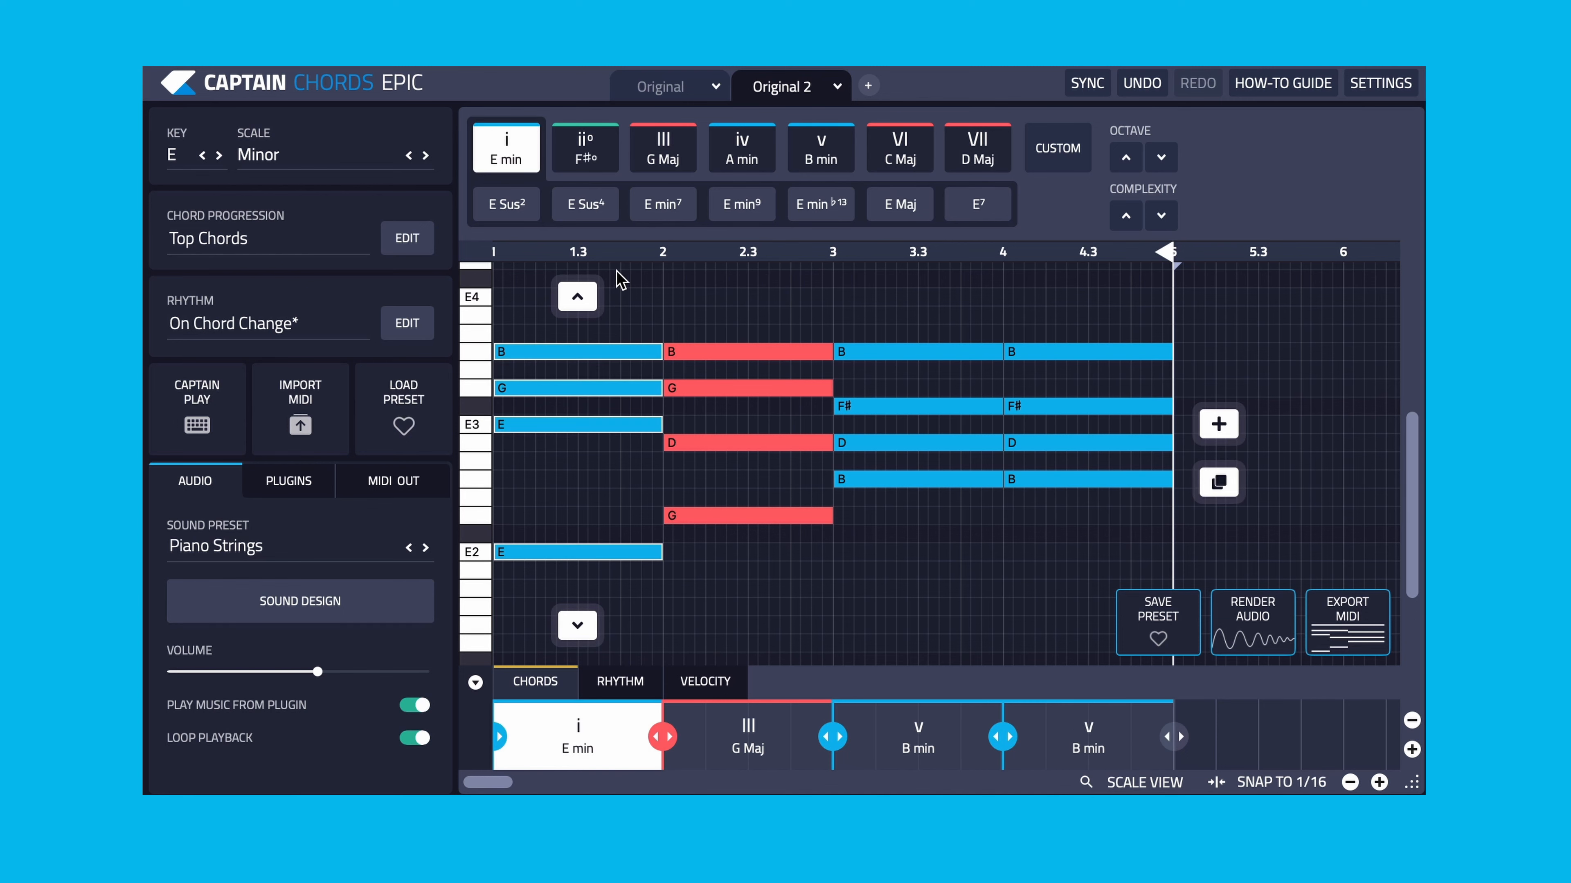
left_click(663, 147)
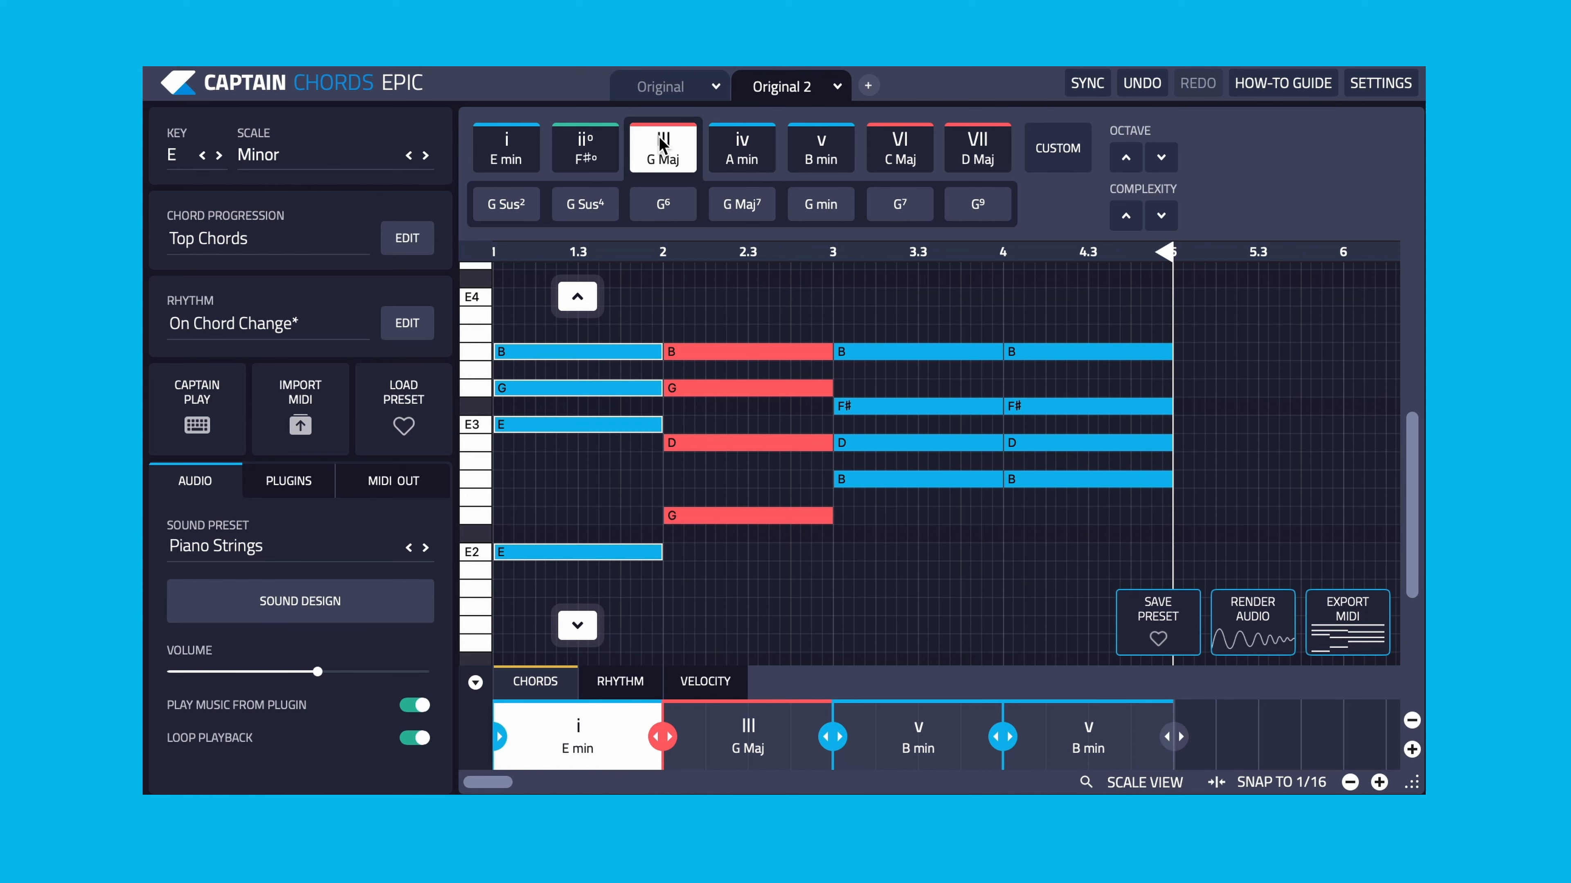
left_click(718, 331)
left_click(519, 162)
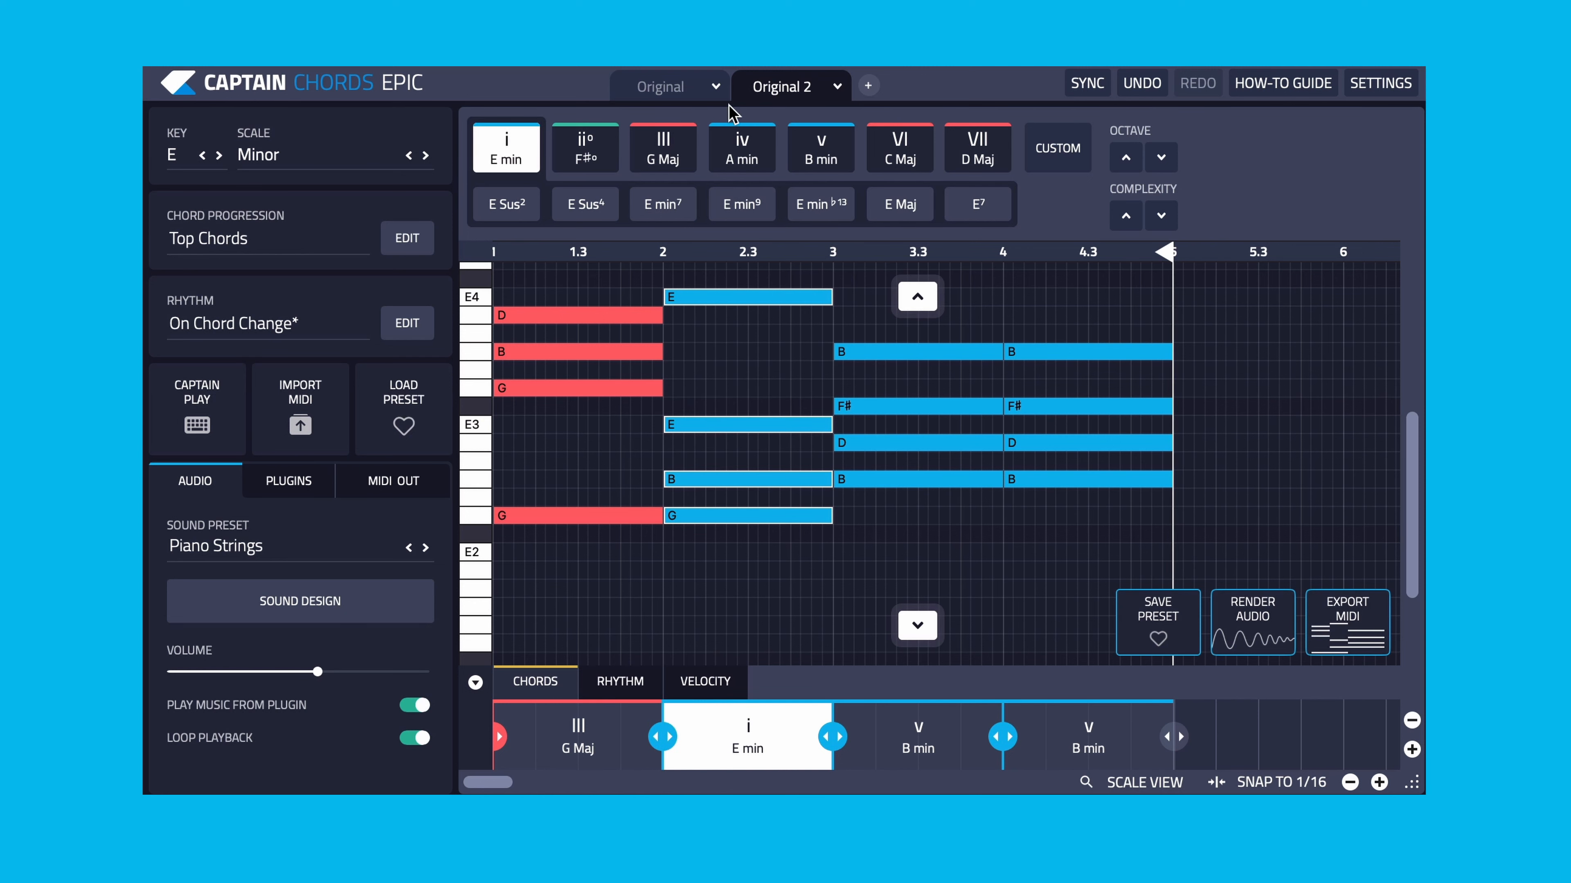
Step: Compare the Original section with Original 2 by playing back both progressions
left_click(660, 88)
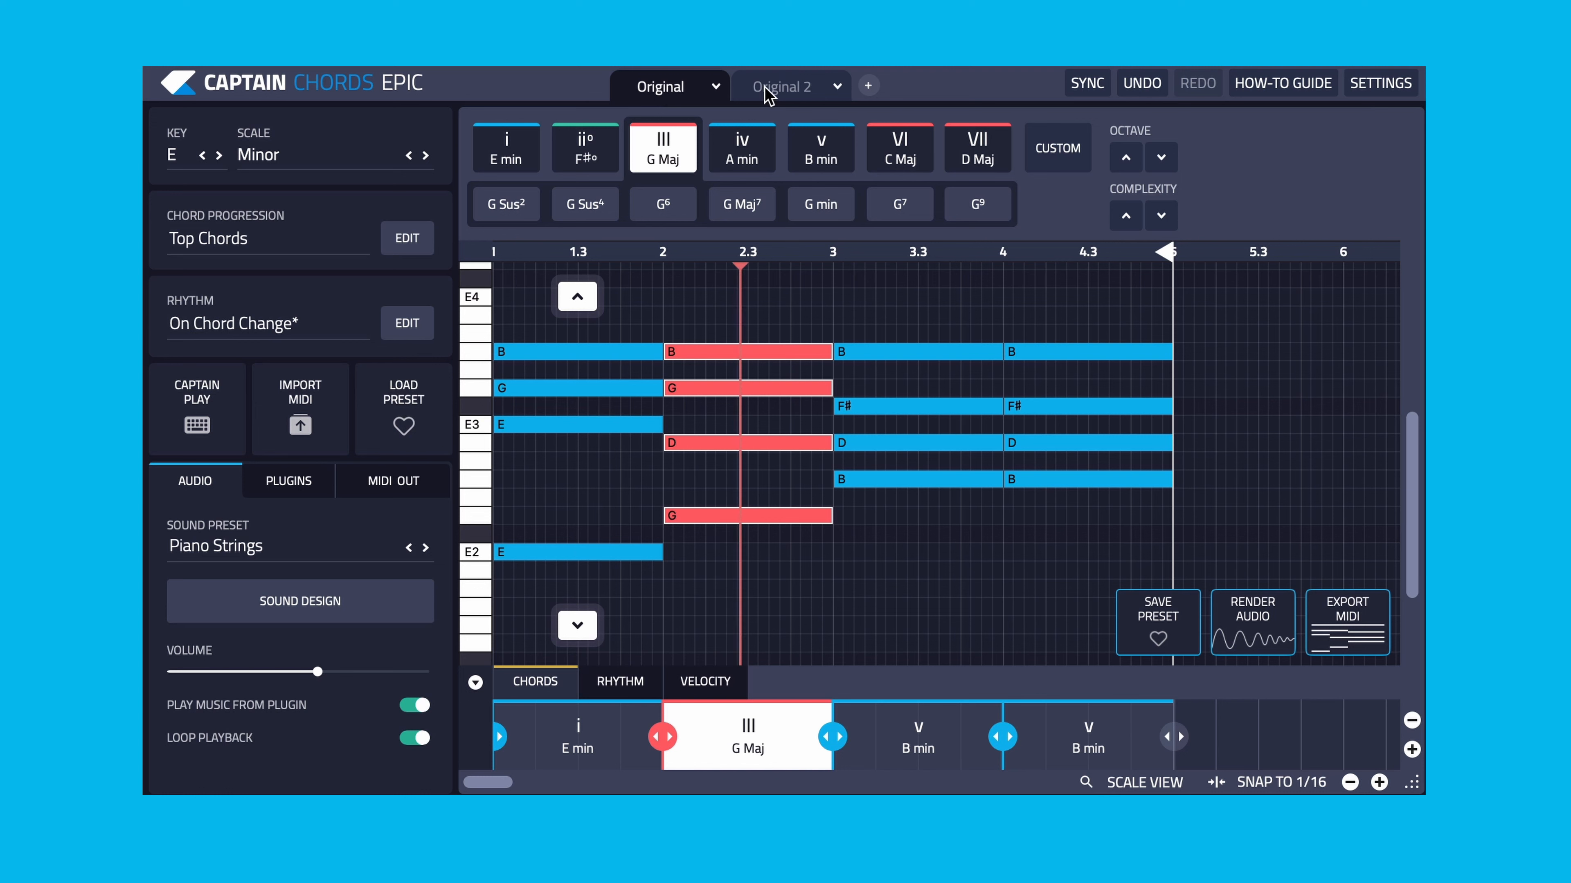
left_click(786, 91)
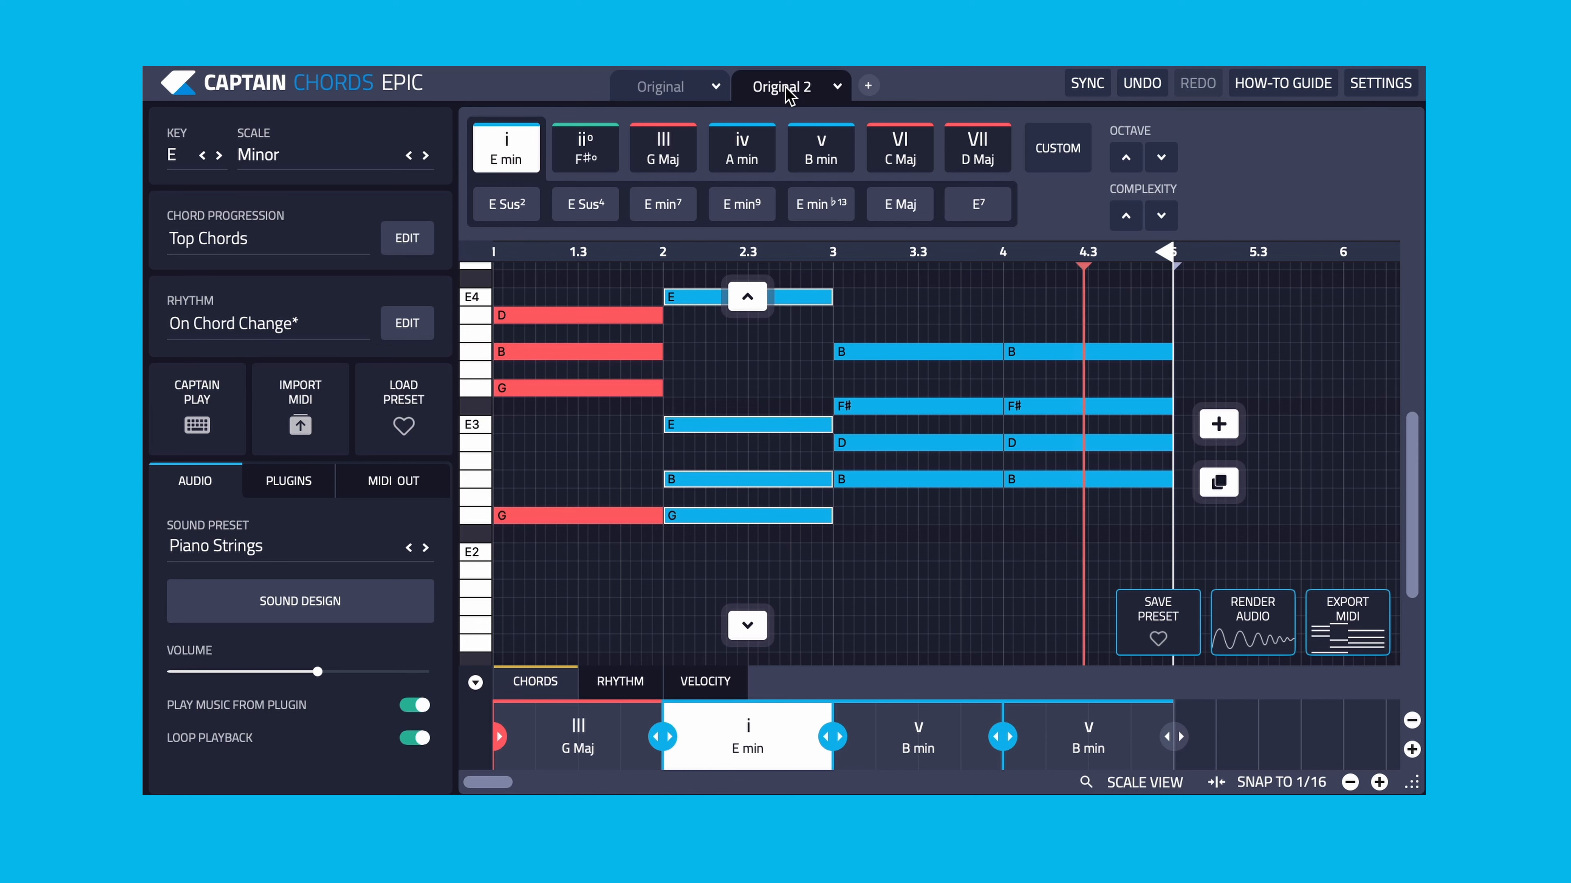